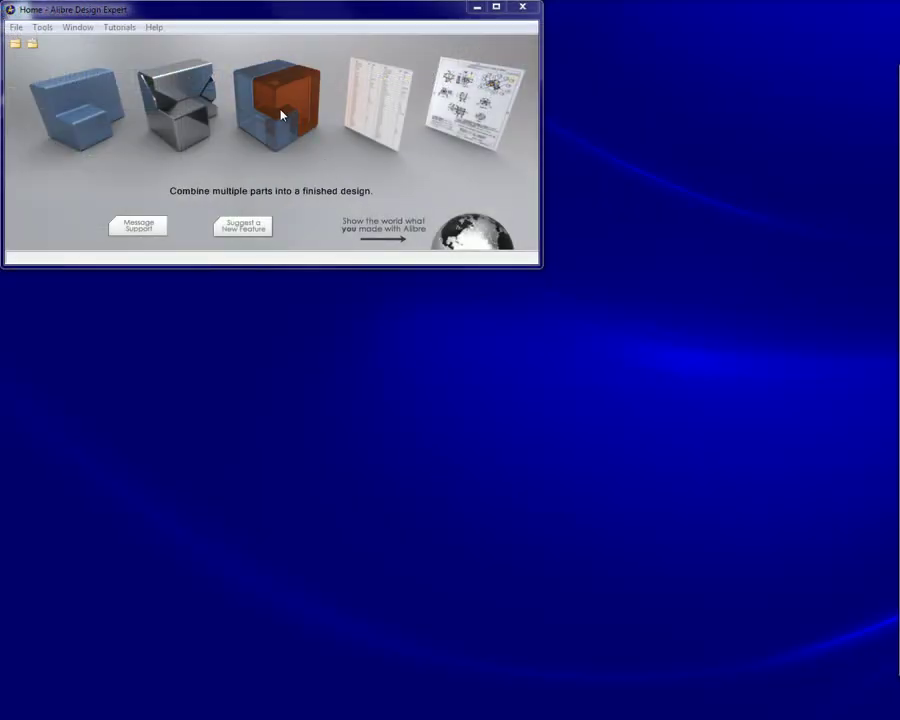
# Step: Start a new assembly with the Block part, in isometric view with reference planes, axes and points hidden
pyautogui.click(280, 113)
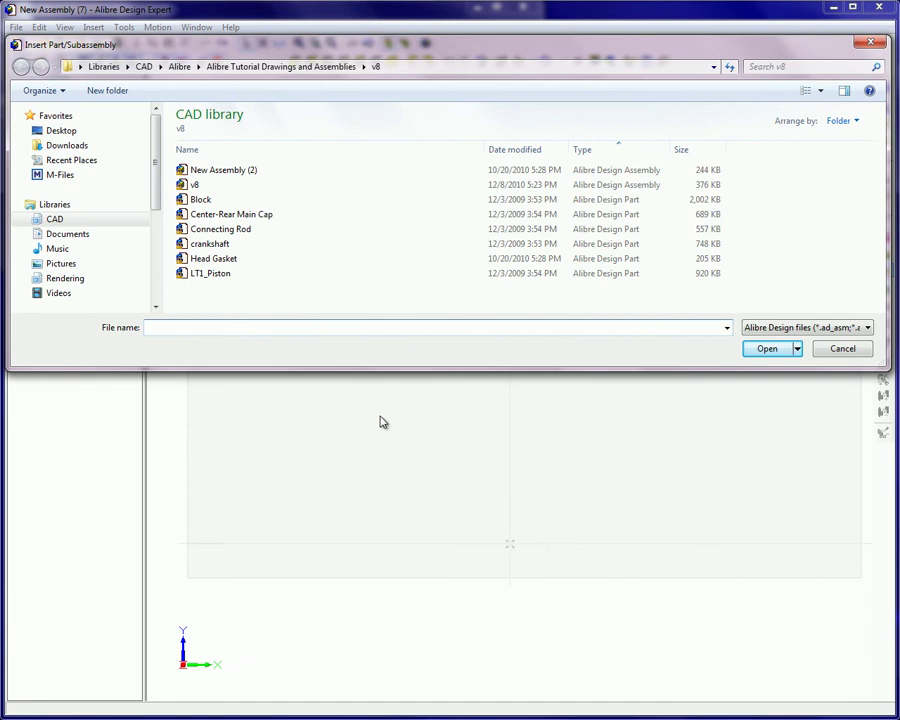
pyautogui.click(208, 201)
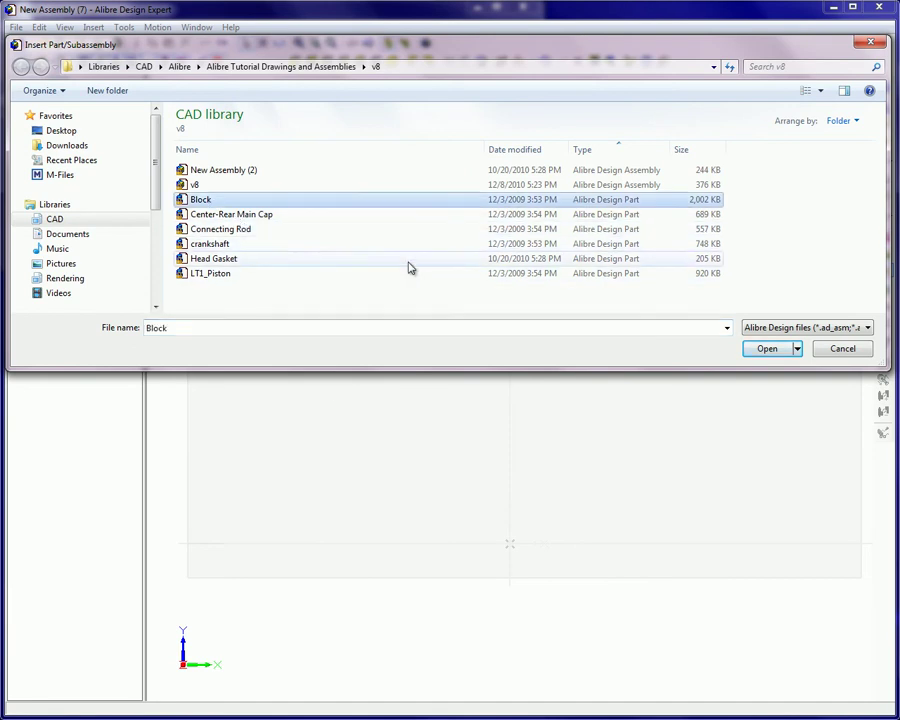
pyautogui.click(762, 348)
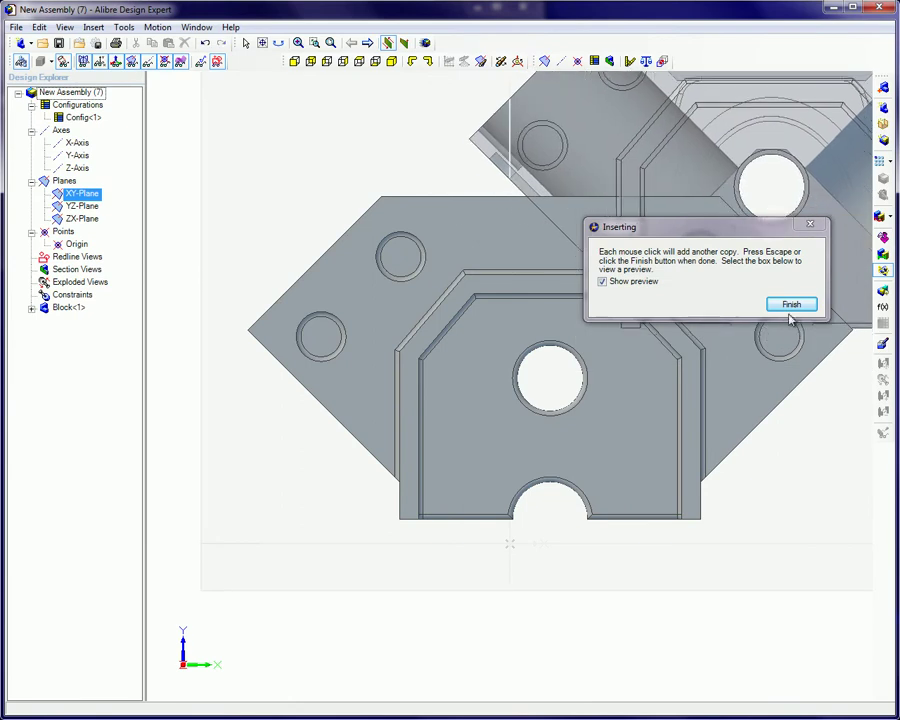
pyautogui.click(791, 305)
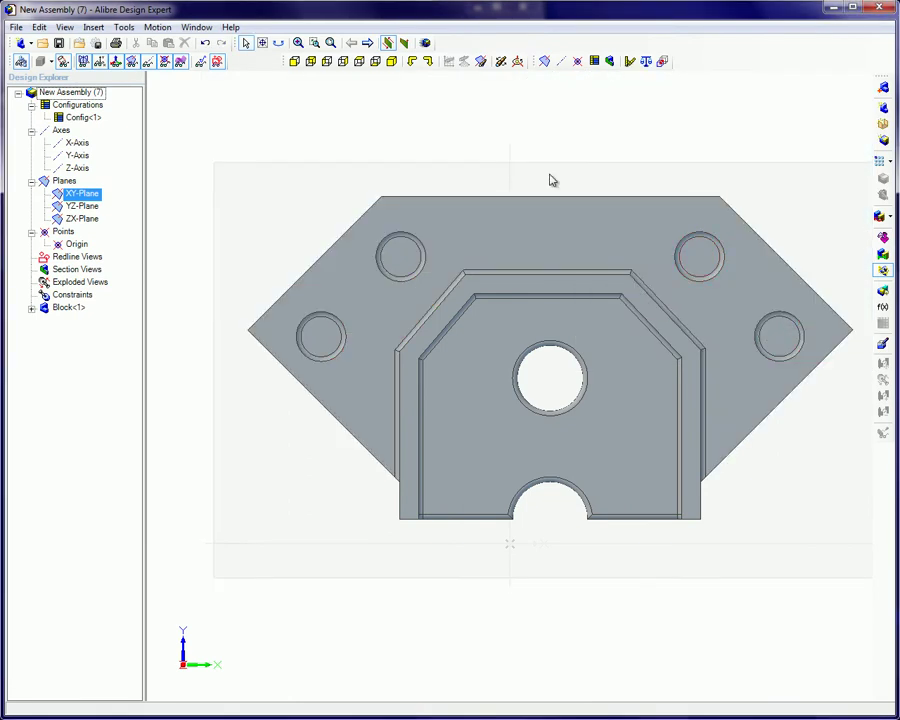
pyautogui.click(388, 42)
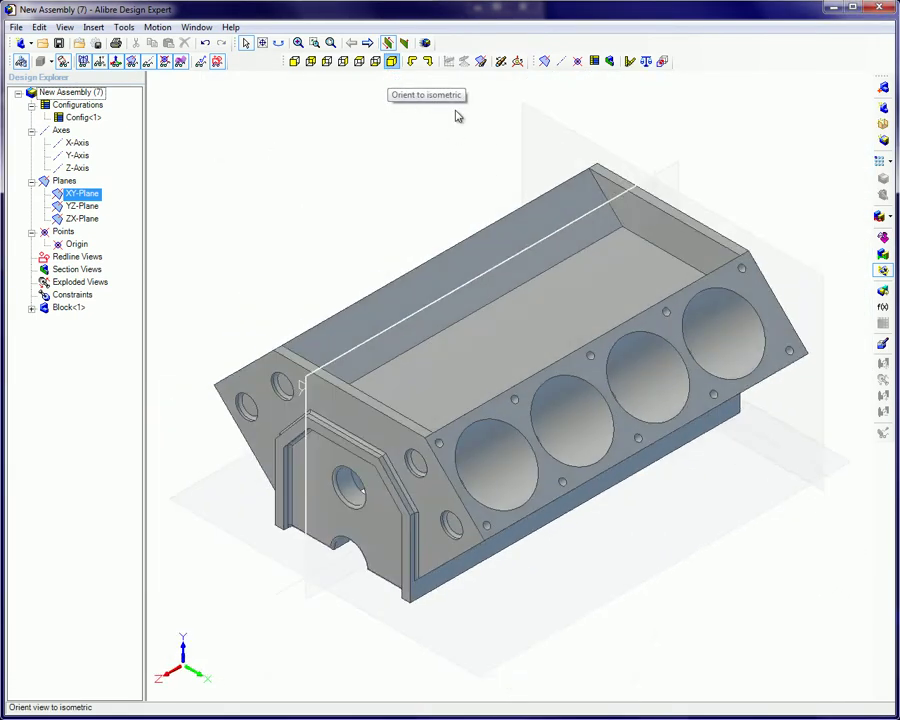
pyautogui.click(116, 61)
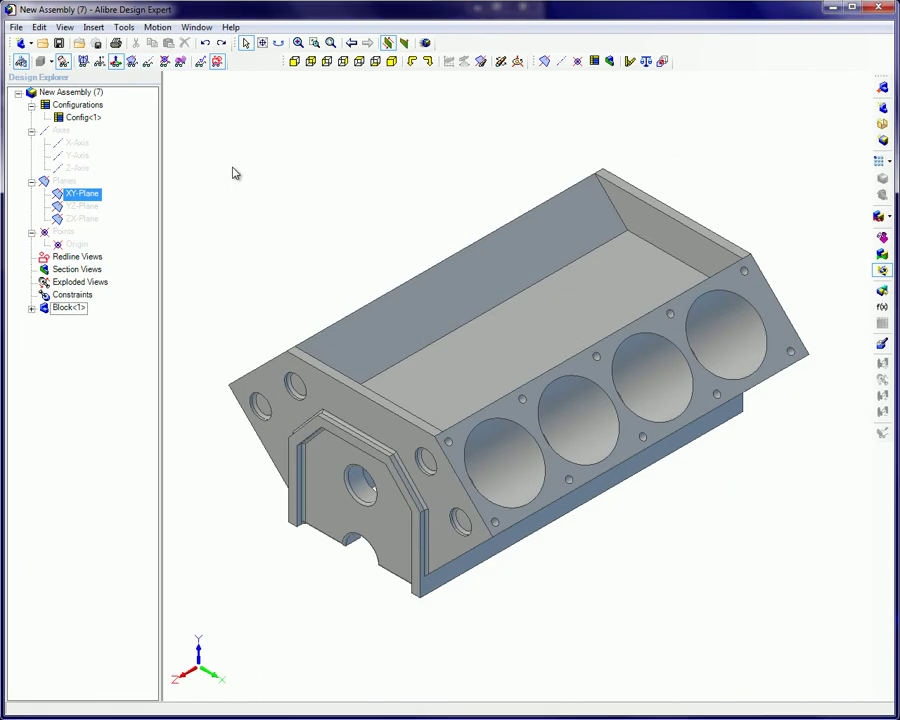
# Step: Insert one copy of the crankshaft part below the engine block
pyautogui.click(93, 27)
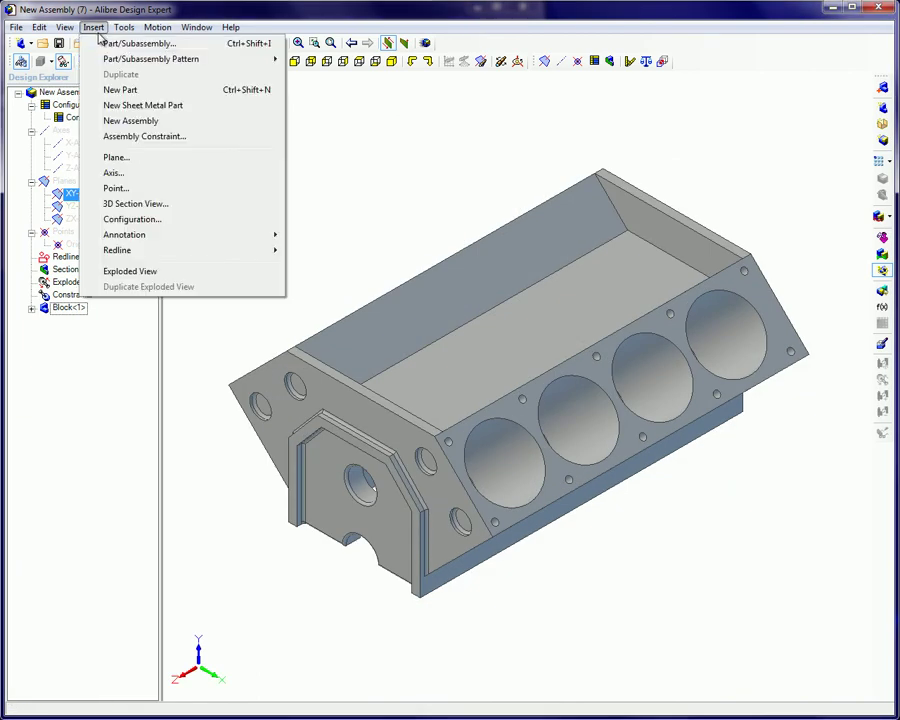
pyautogui.click(115, 45)
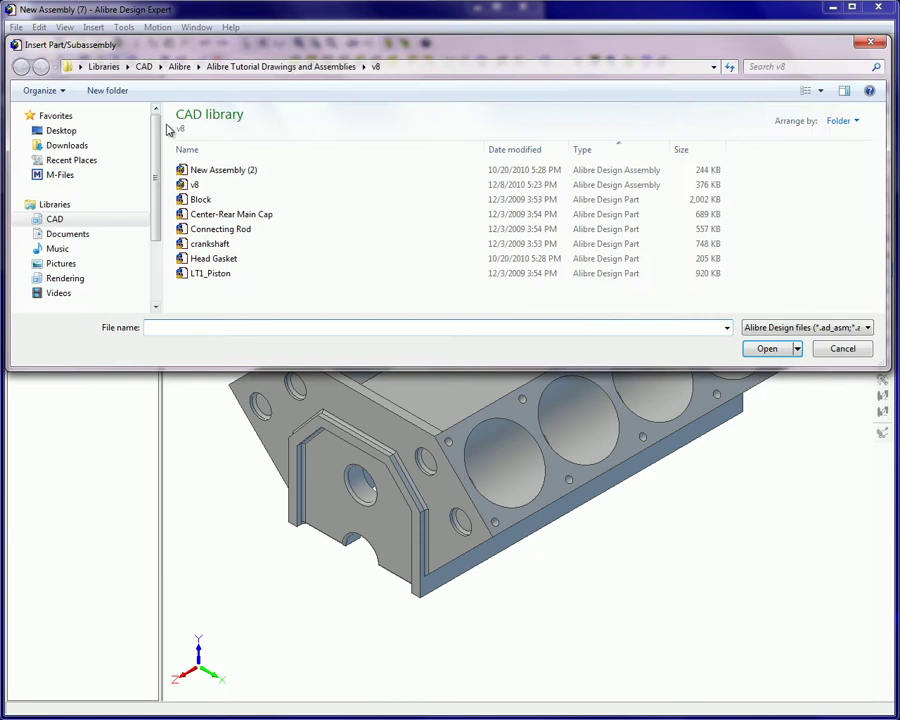
pyautogui.click(212, 245)
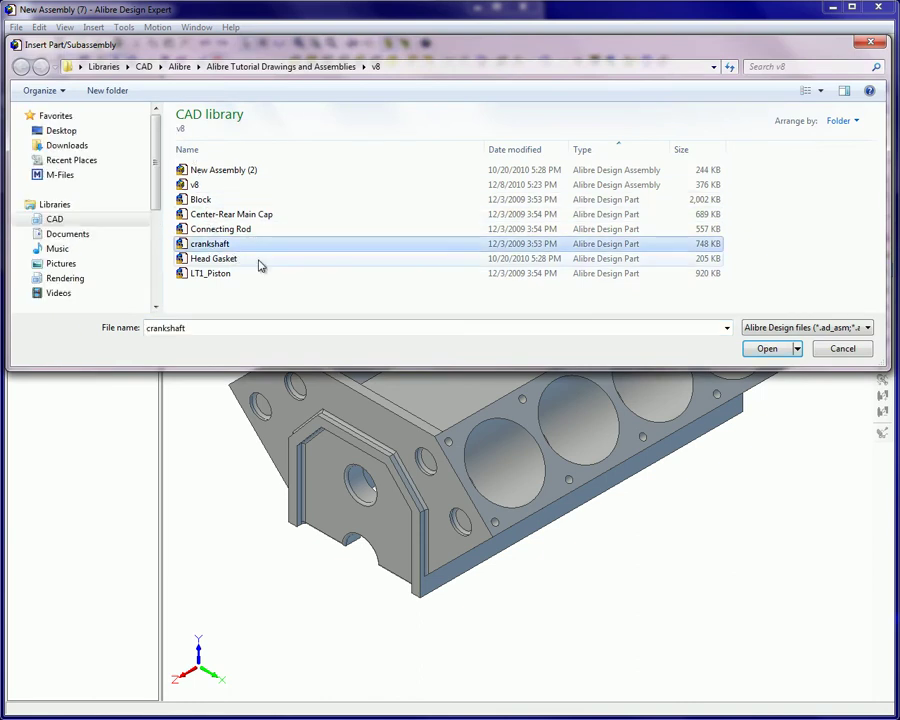
pyautogui.click(761, 349)
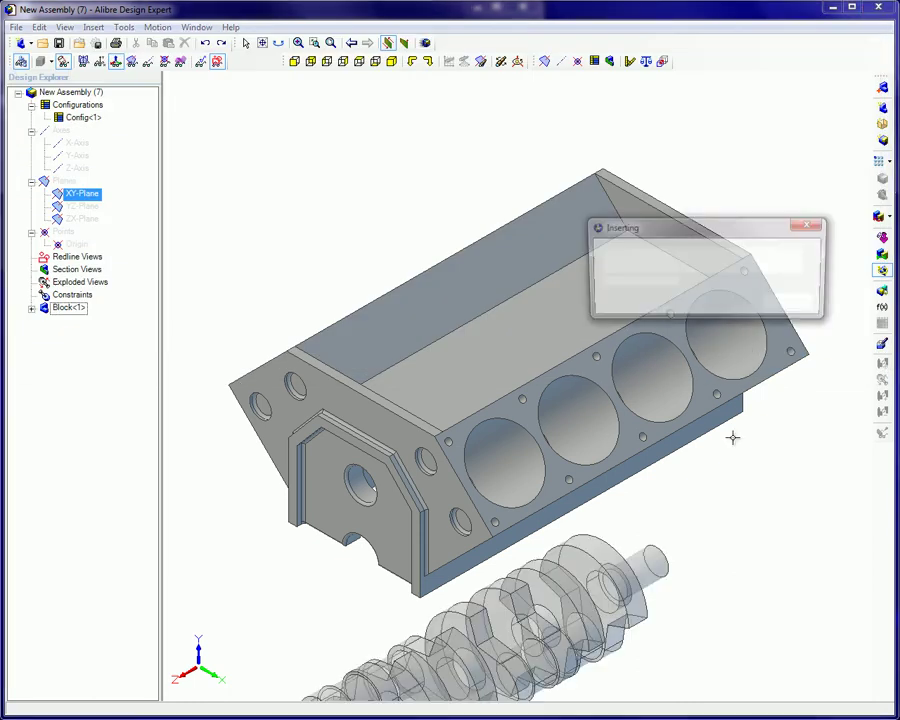
pyautogui.click(850, 336)
pyautogui.click(800, 306)
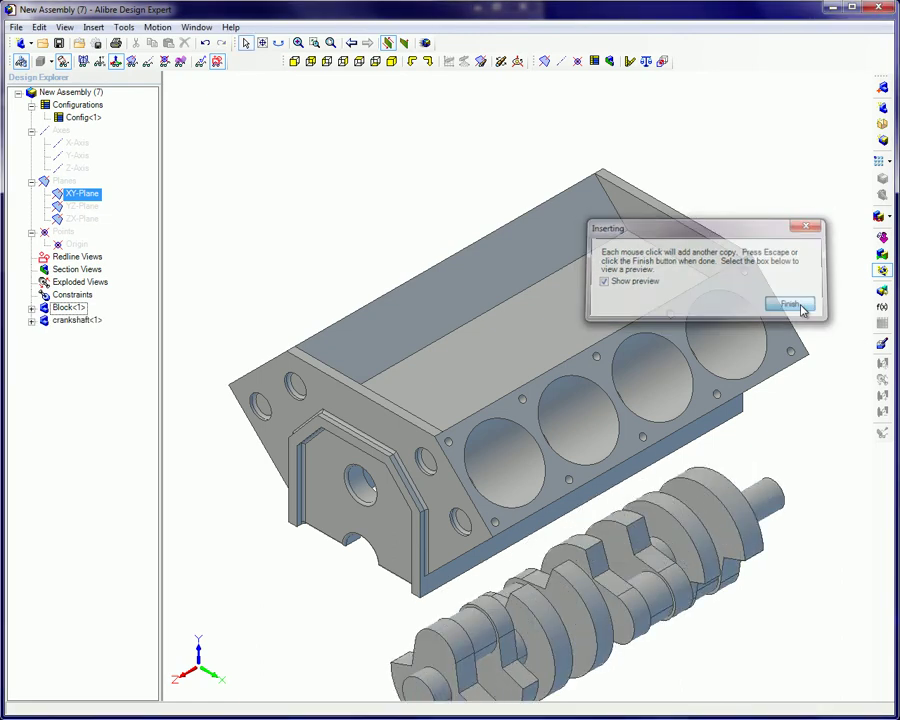
# Step: Insert the Center-Rear Main Cap part and place four copies near the crankshaft
pyautogui.click(95, 28)
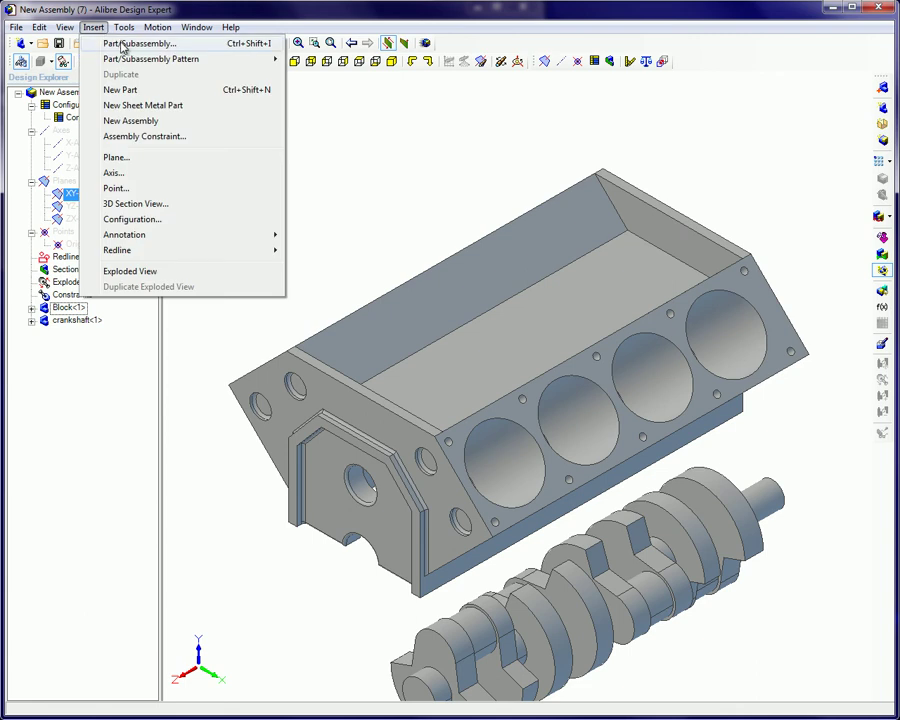
pyautogui.click(122, 44)
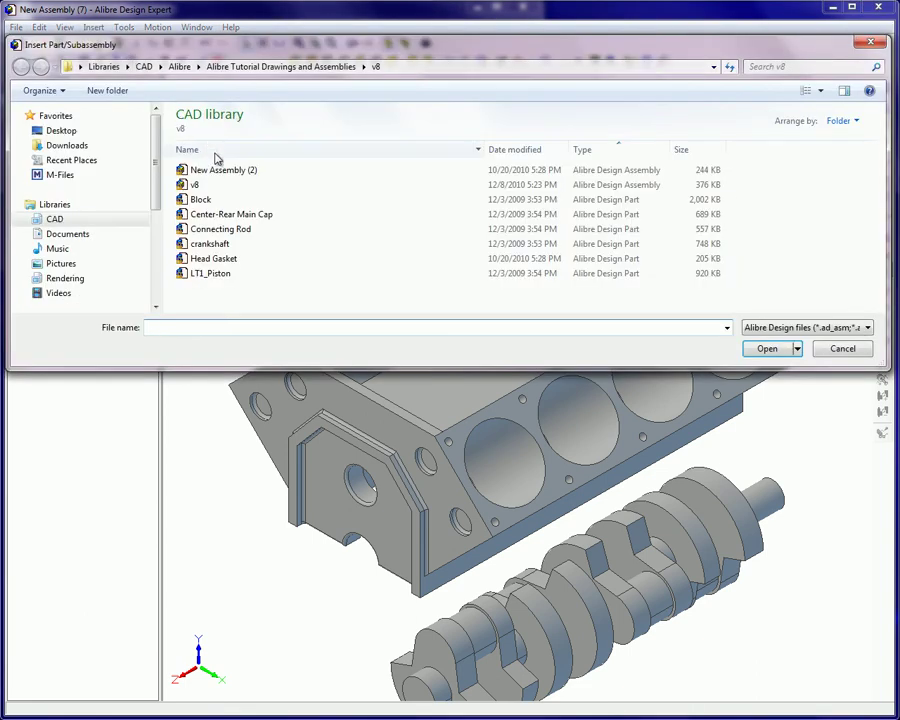
pyautogui.click(236, 215)
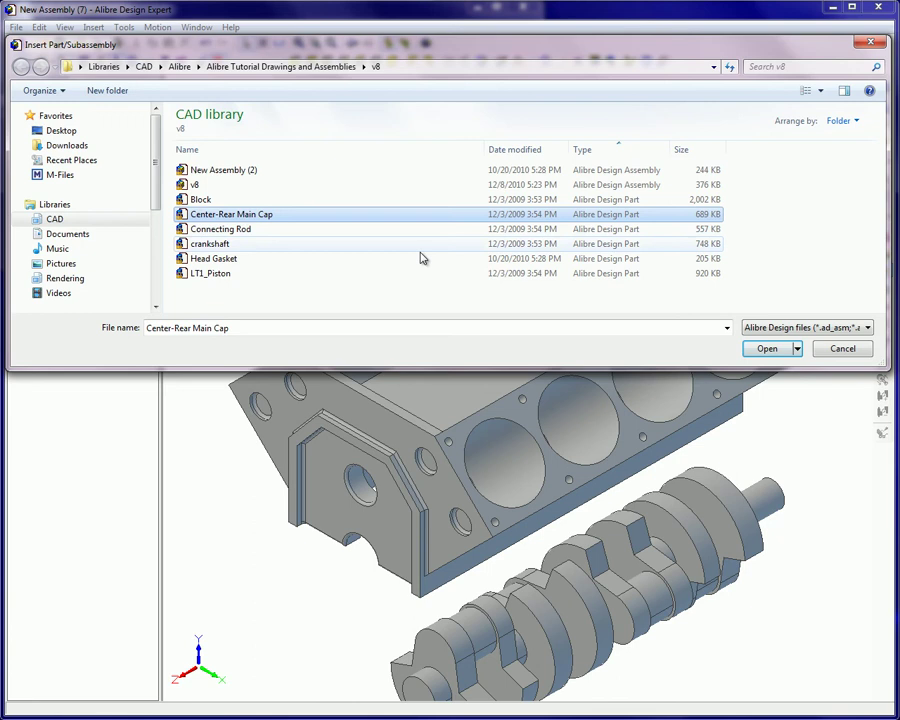
pyautogui.click(765, 349)
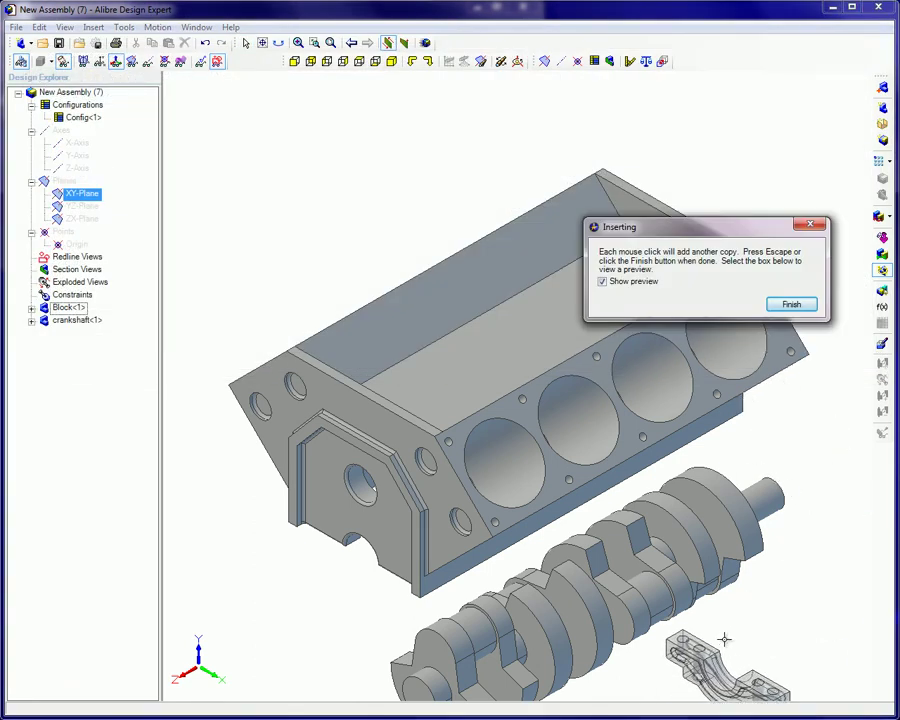
pyautogui.click(741, 625)
pyautogui.click(763, 601)
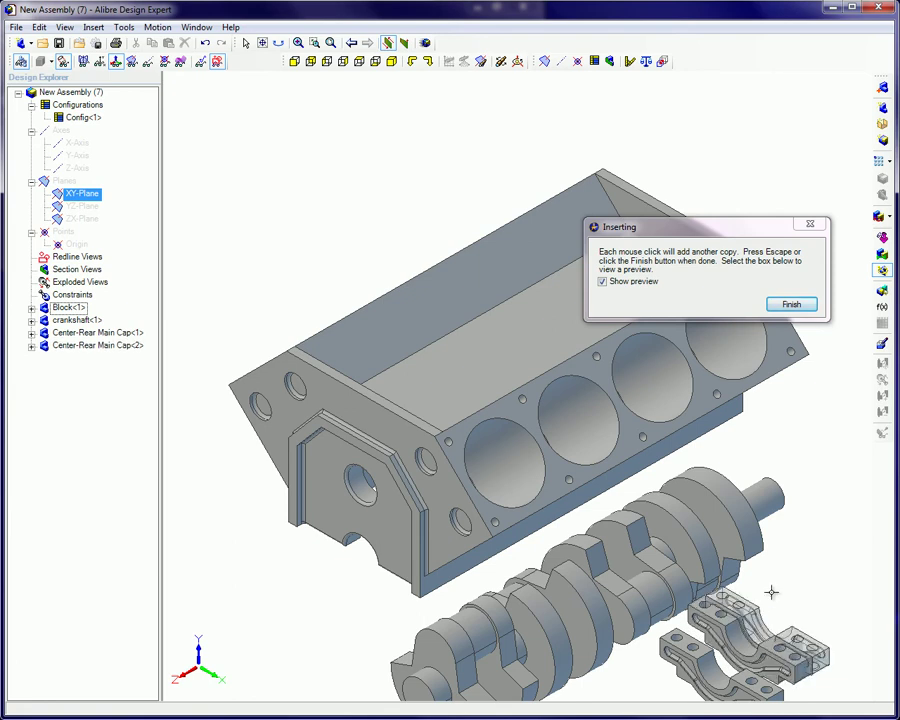
pyautogui.click(789, 575)
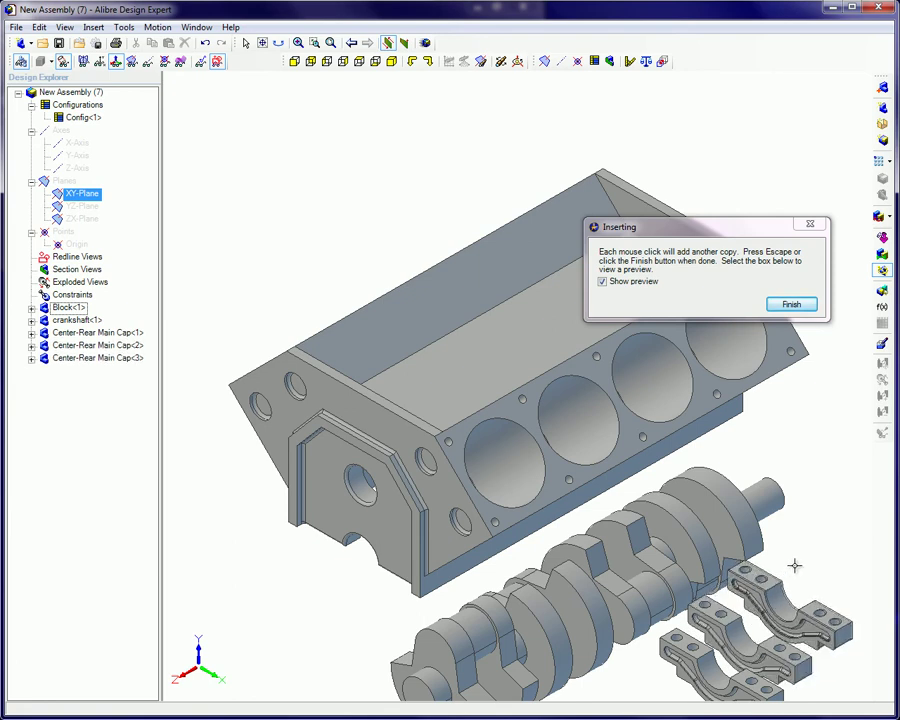
pyautogui.click(808, 394)
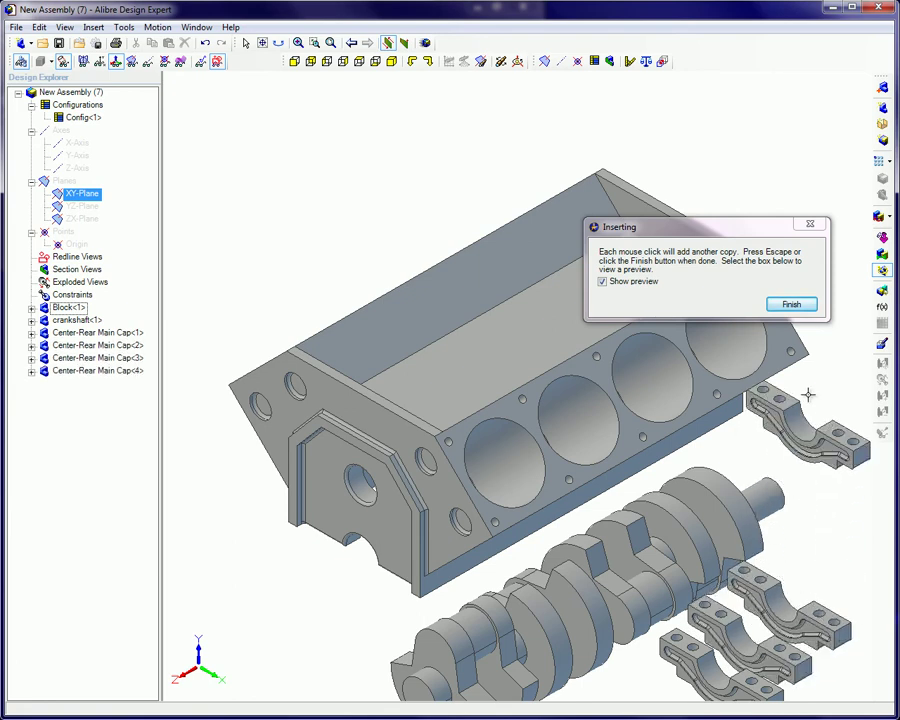
# Step: Move the top main cap beside the crankshaft and the crankshaft up under the block
pyautogui.click(791, 304)
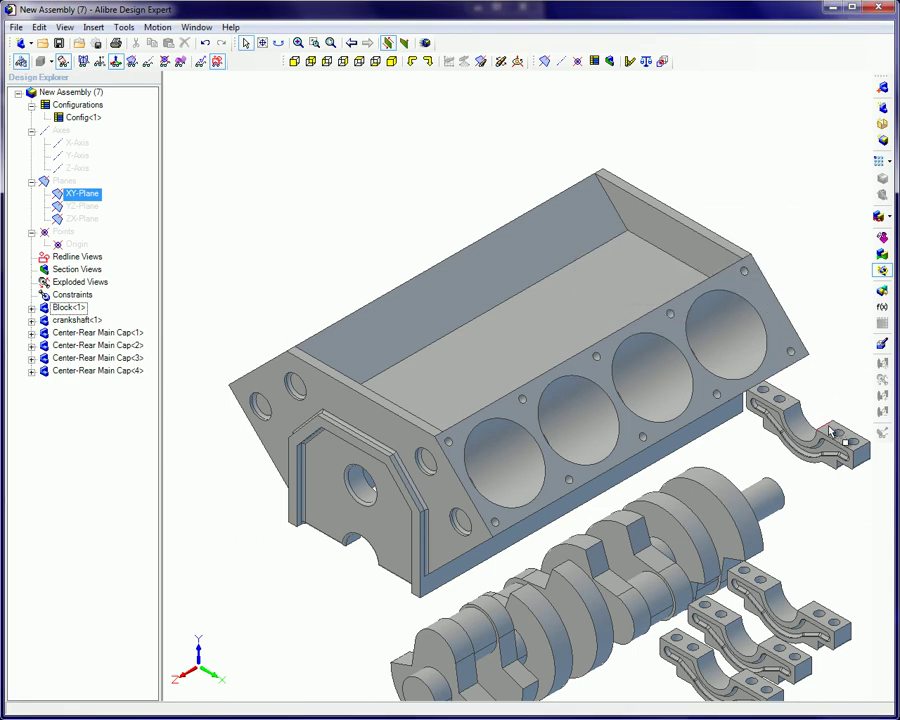
pyautogui.moveTo(832, 435); pyautogui.dragTo(838, 556)
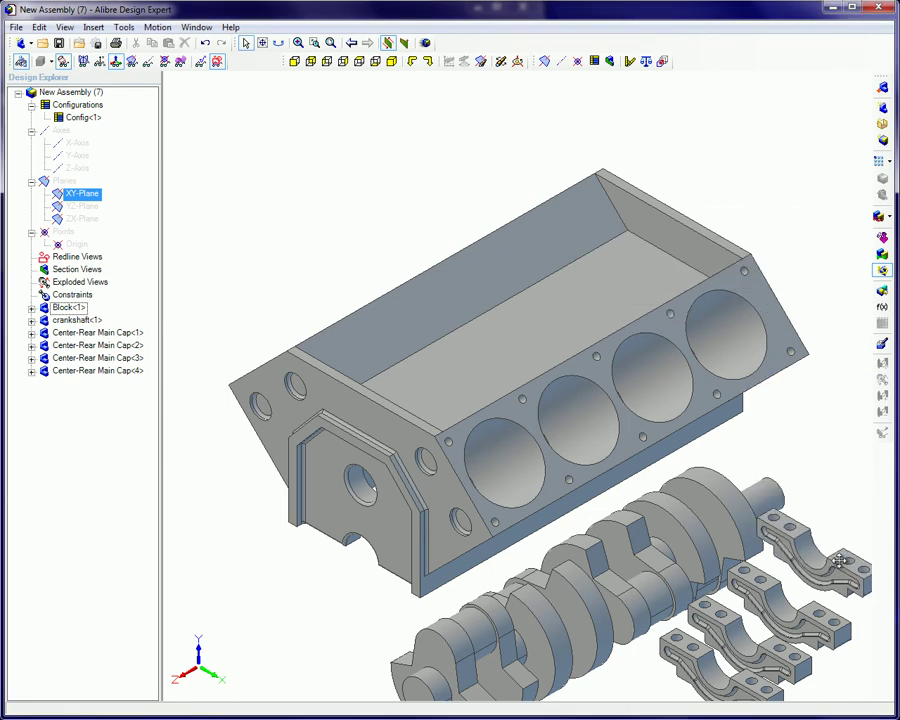
pyautogui.moveTo(548, 630); pyautogui.dragTo(418, 588)
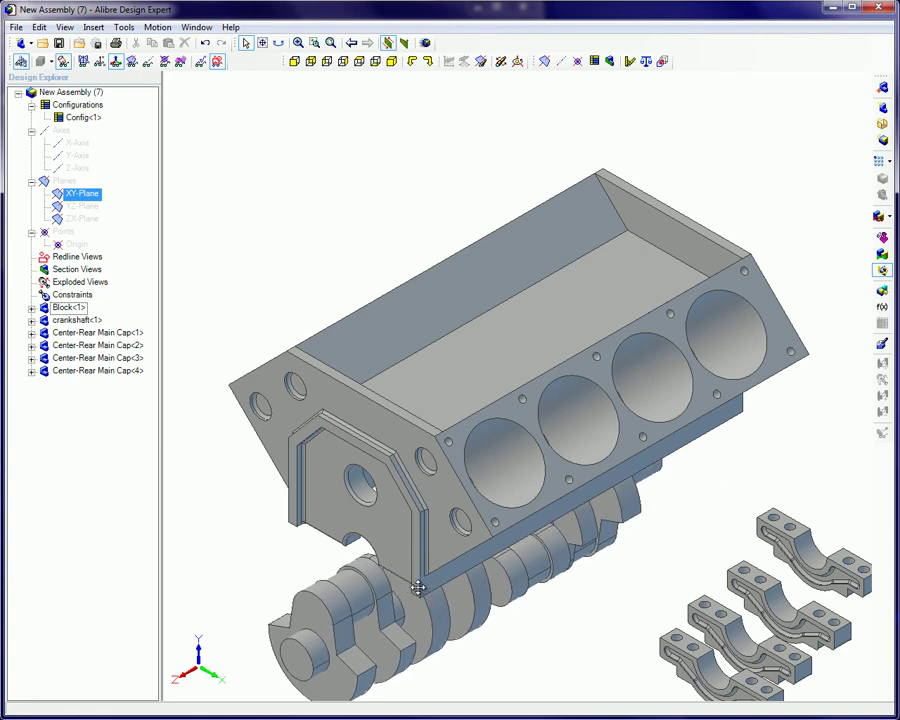
# Step: Copy and paste the top main cap to add a fifth cap, then return to isometric view
pyautogui.click(795, 538)
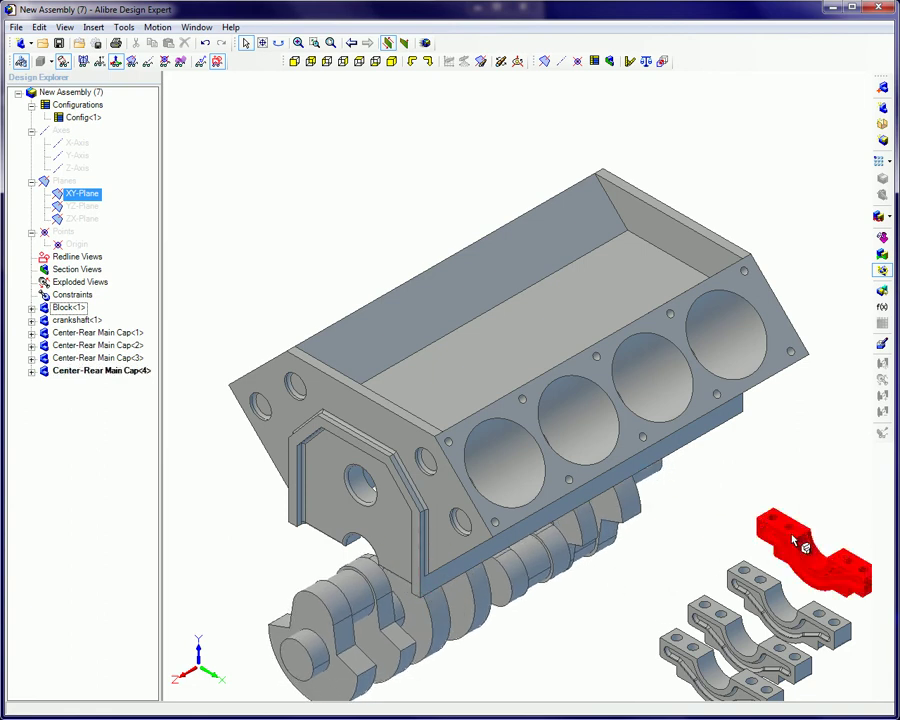
pyautogui.hotkey('ctrl', 'c')
pyautogui.hotkey('ctrl', 'v')
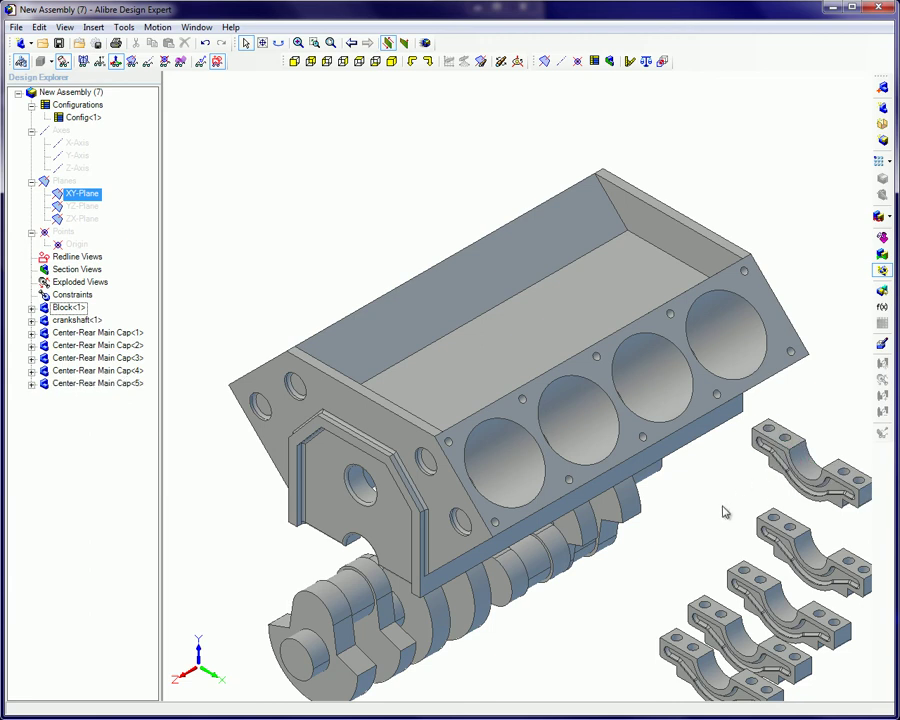
pyautogui.click(392, 62)
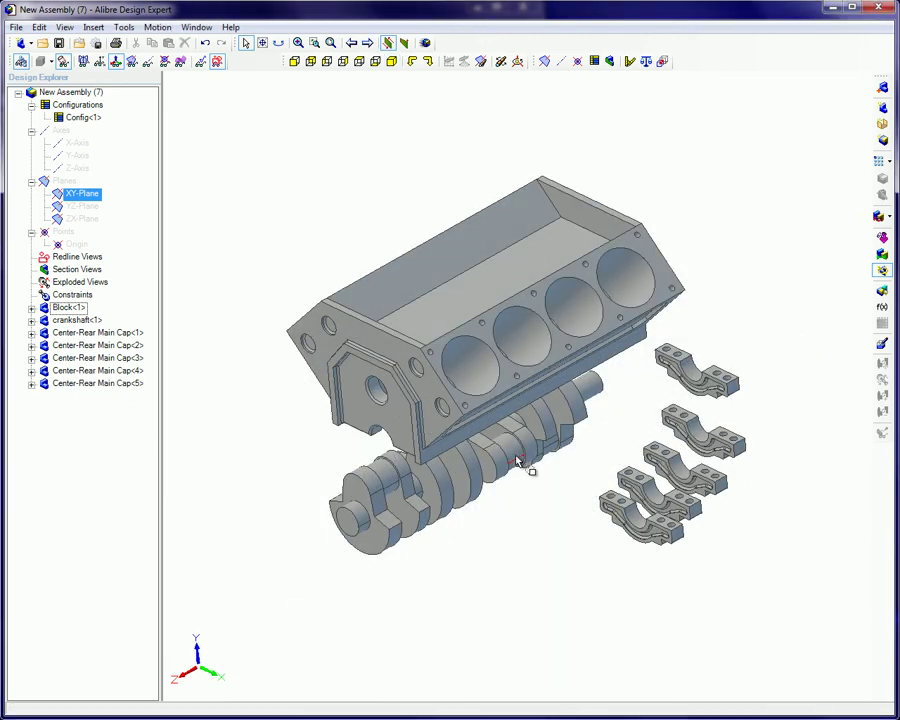
# Step: Orbit toward the block's underside, narrow the window and start a Quick Constraint
pyautogui.moveTo(515, 457); pyautogui.dragTo(515, 413, button='middle')
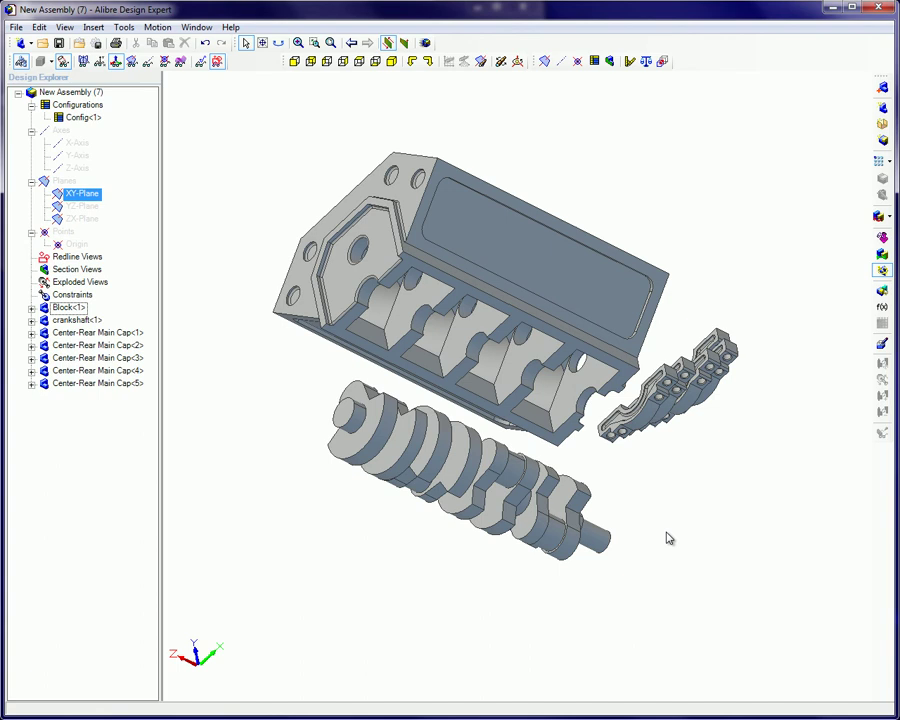
pyautogui.moveTo(894, 250); pyautogui.dragTo(825, 250)
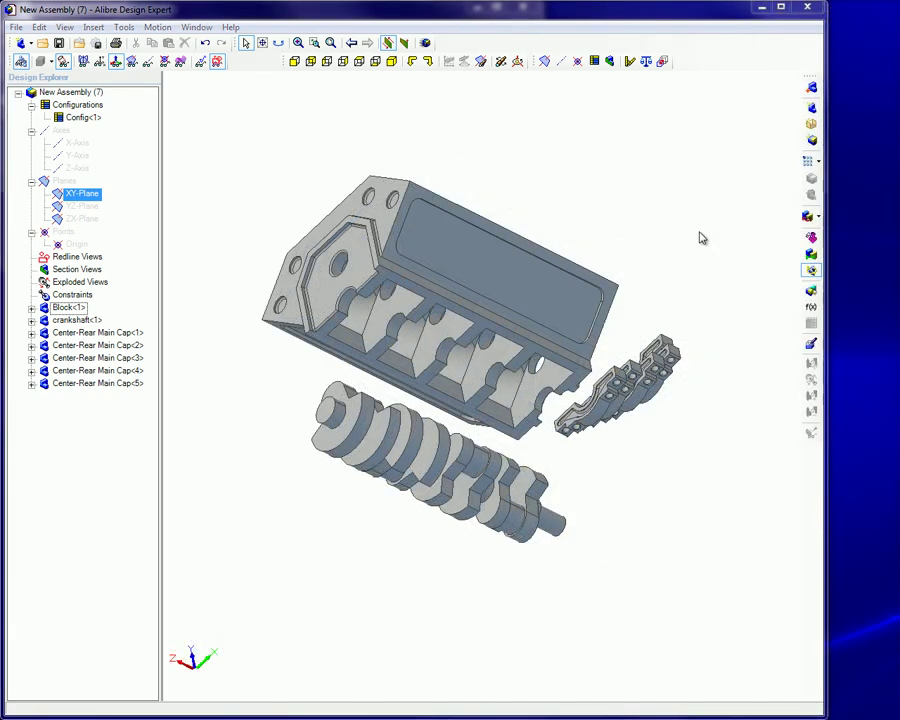
pyautogui.click(816, 216)
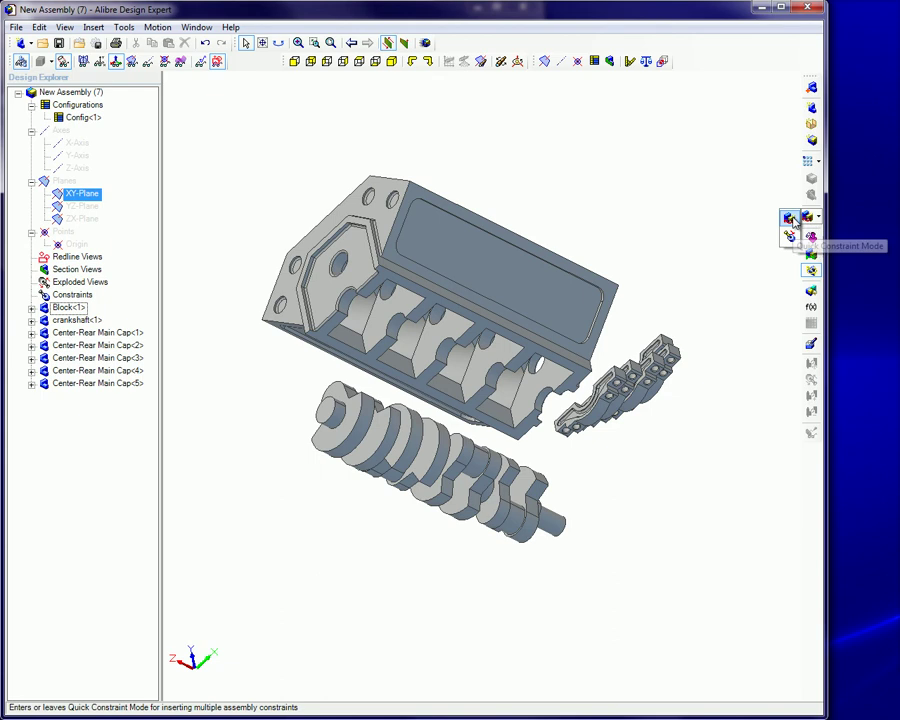
pyautogui.click(791, 218)
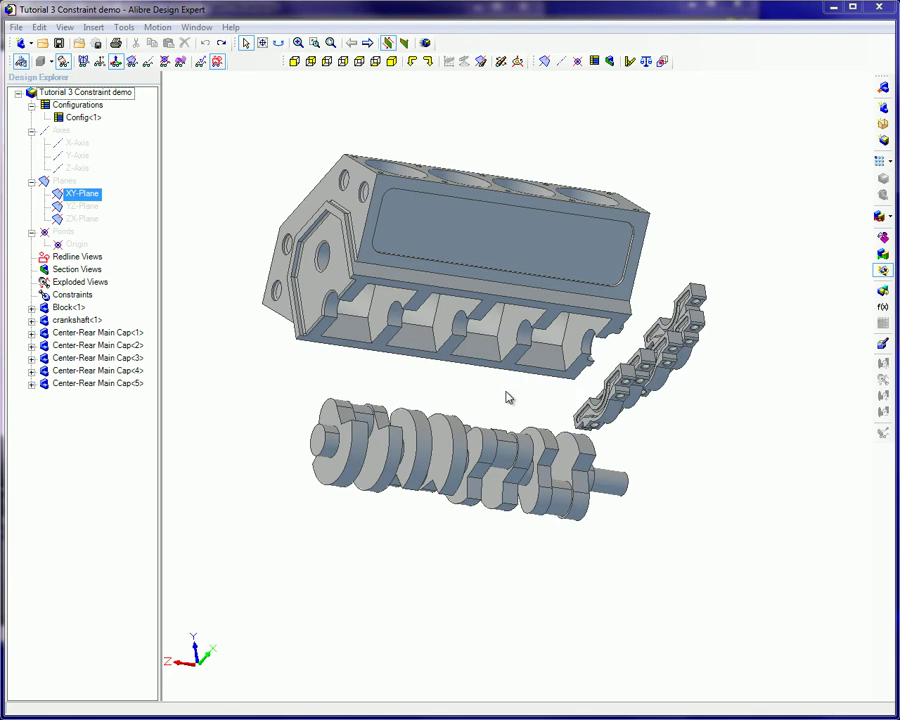
pyautogui.scroll(4, 507, 397)
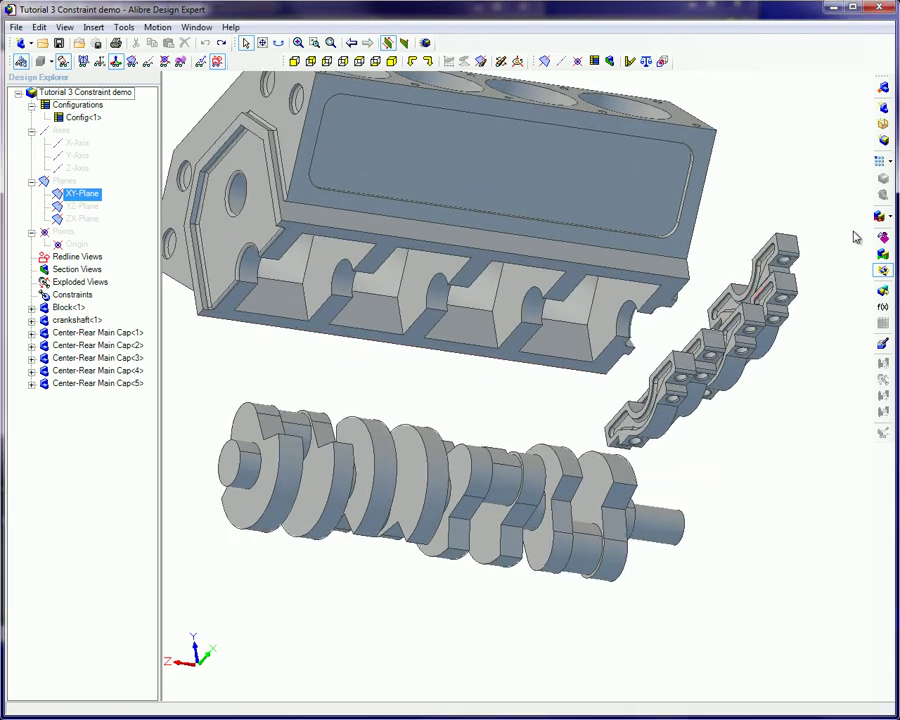
pyautogui.click(880, 217)
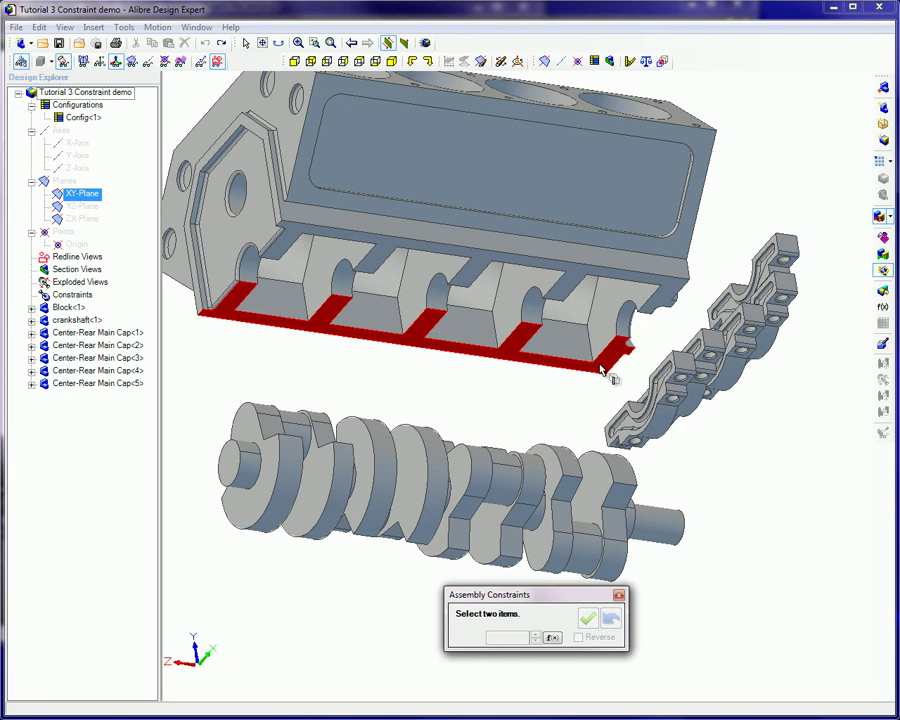
pyautogui.moveTo(603, 374); pyautogui.dragTo(558, 369, button='middle')
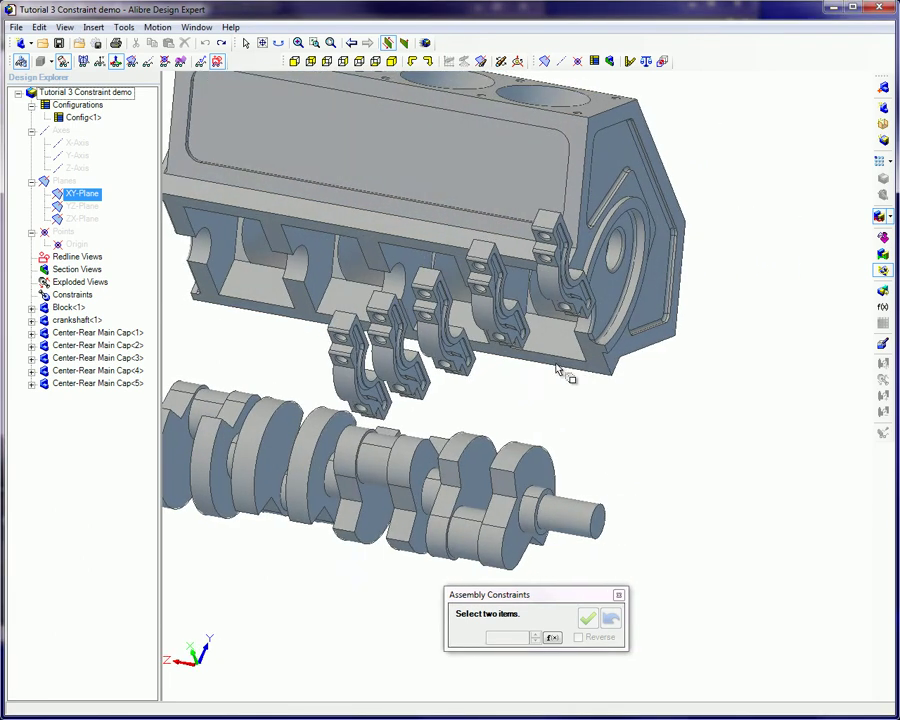
# Step: Mate the cap face to the crankshaft end face and align its inner face to the journal
pyautogui.click(355, 365)
pyautogui.moveTo(293, 348); pyautogui.dragTo(342, 362, button='middle')
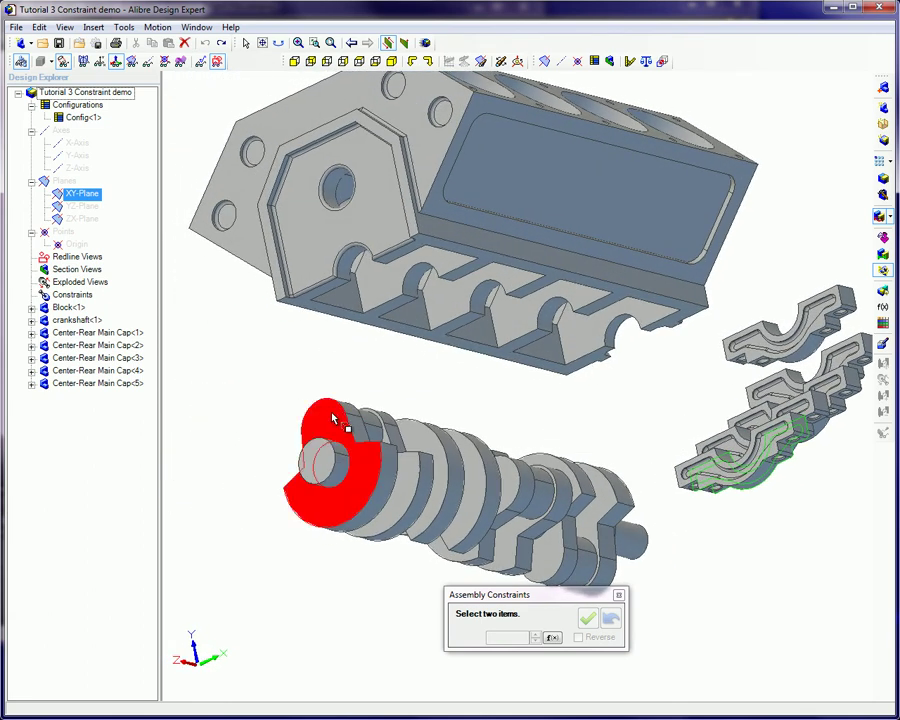
pyautogui.click(341, 408)
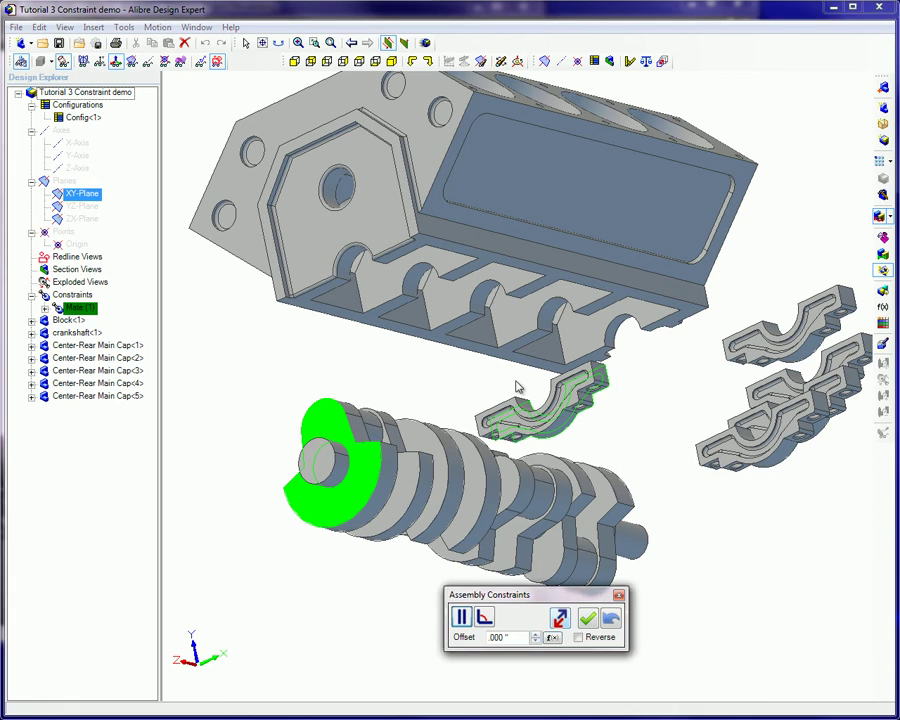
pyautogui.click(522, 404)
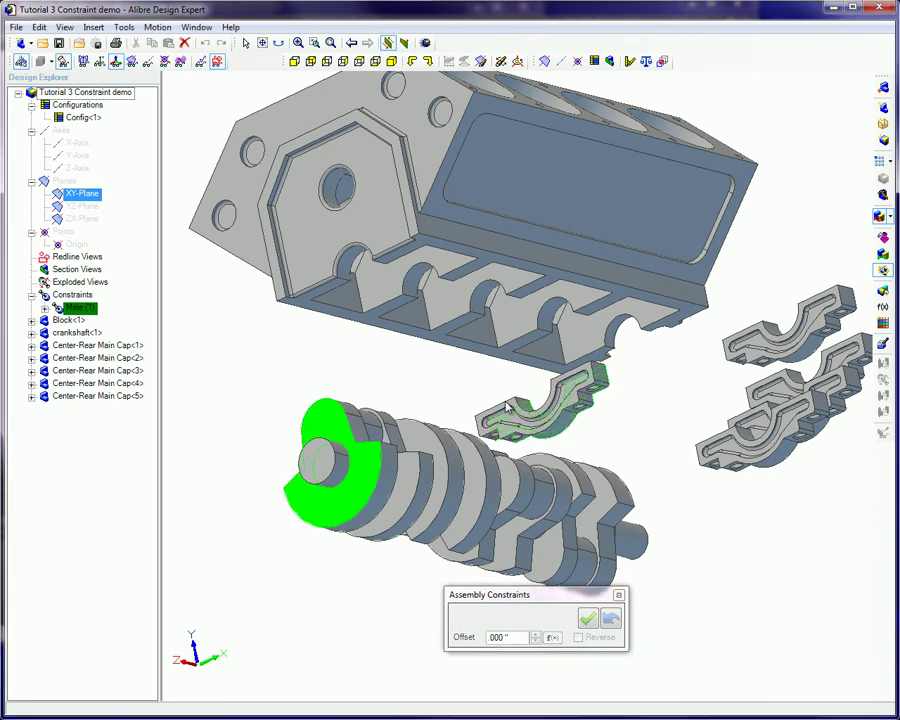
pyautogui.click(343, 468)
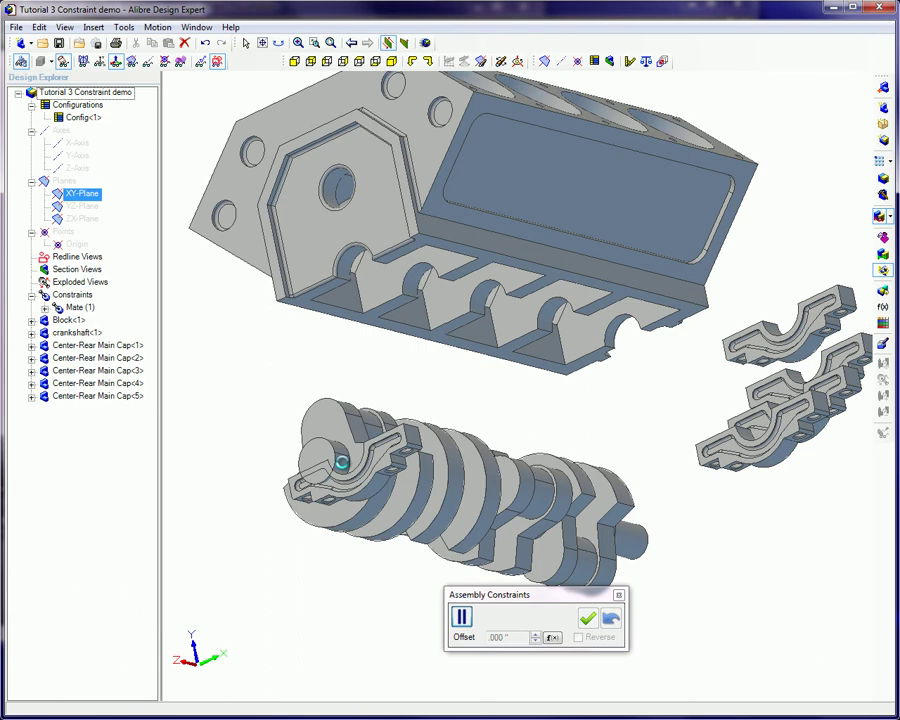
pyautogui.click(326, 314)
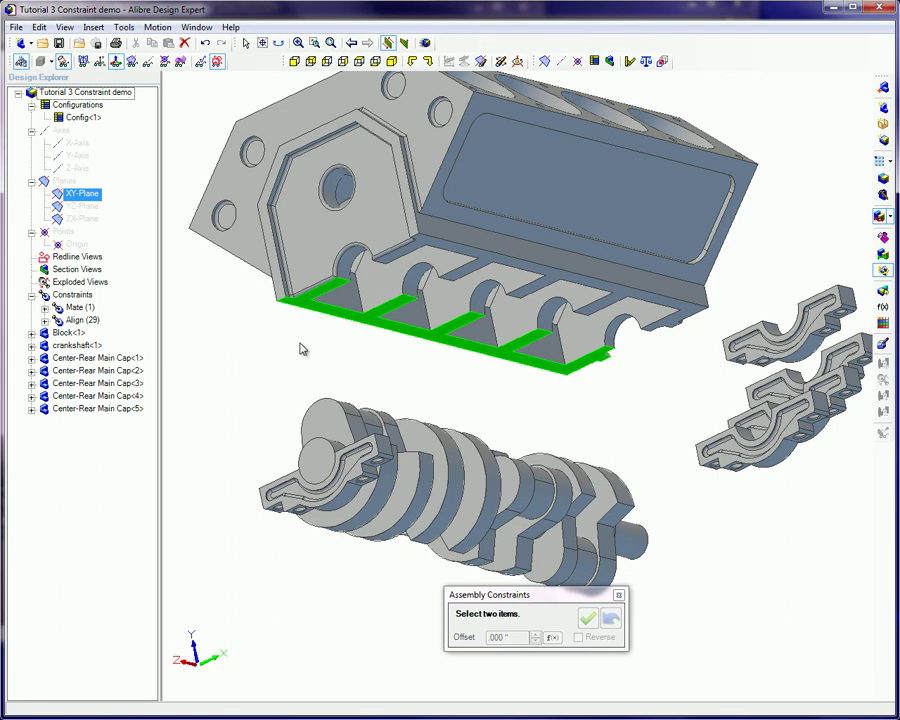
# Step: Align the crankshaft's end edge into the block's main bearing bore
pyautogui.click(316, 312)
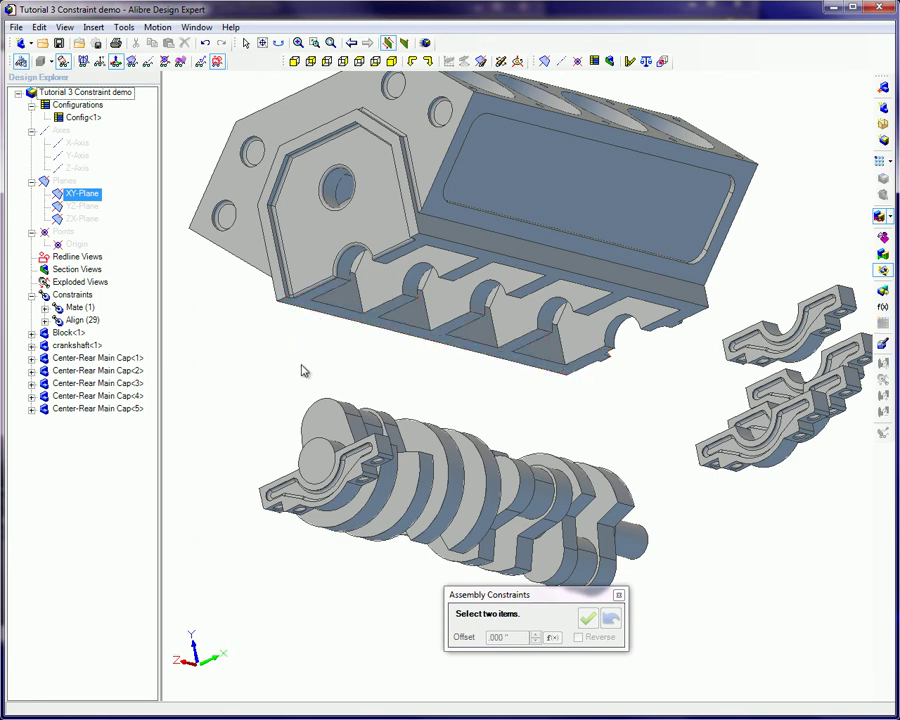
pyautogui.click(340, 452)
pyautogui.click(345, 268)
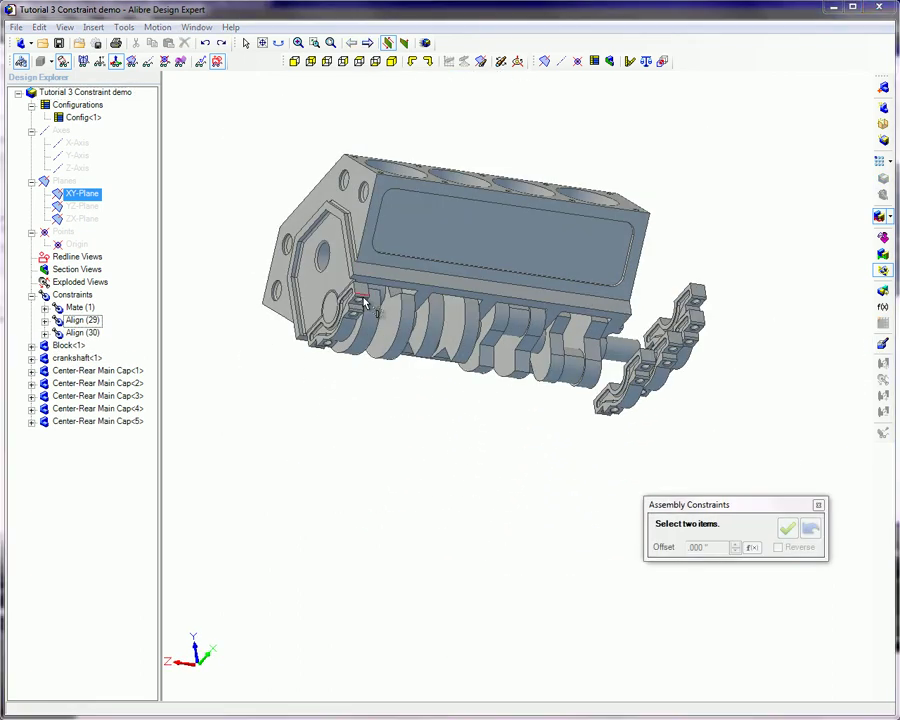
# Step: Try aligning the crankshaft to the block's bottom face with a flip, then cancel the pending constraint
pyautogui.moveTo(364, 301); pyautogui.dragTo(330, 360, button='middle')
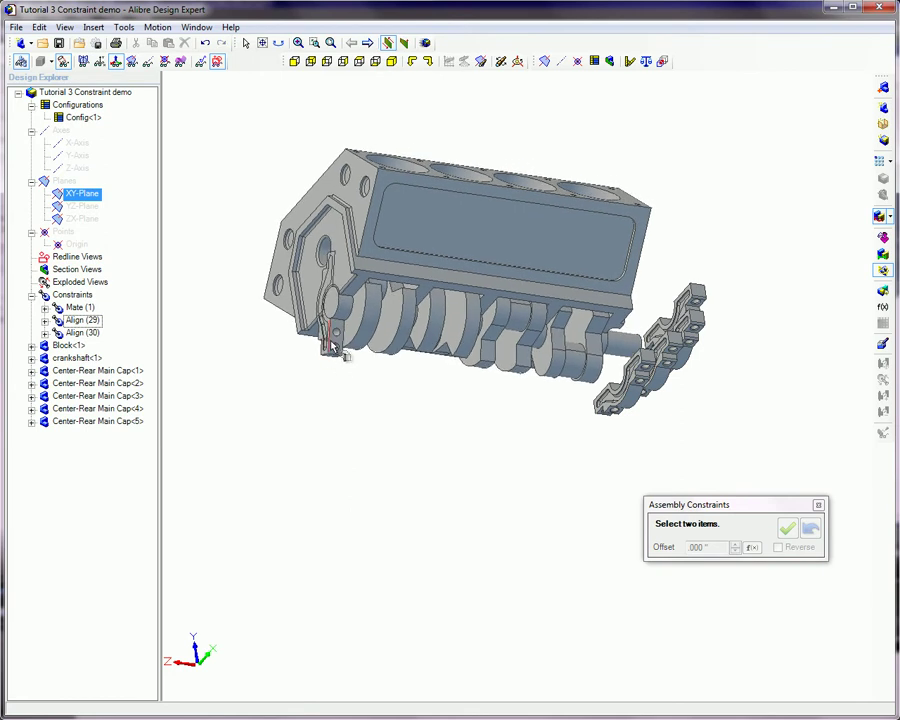
pyautogui.click(335, 346)
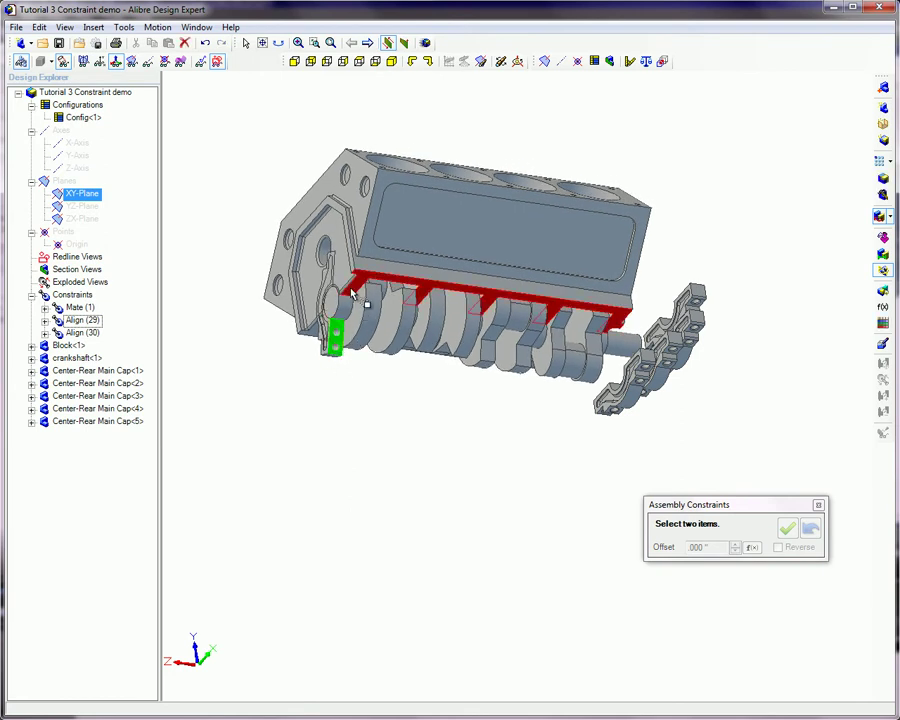
pyautogui.click(352, 292)
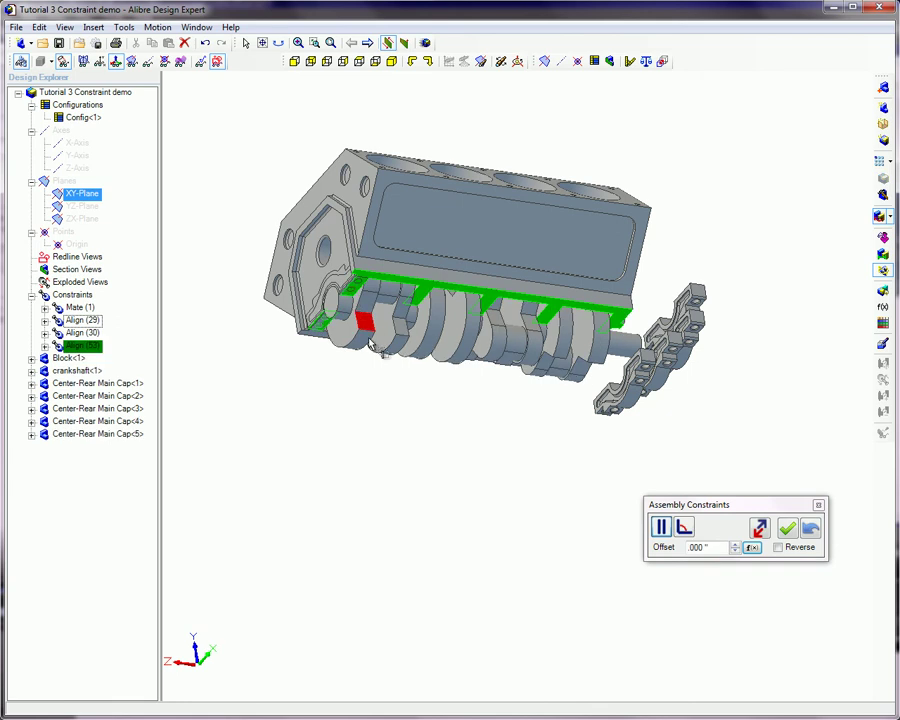
pyautogui.click(760, 529)
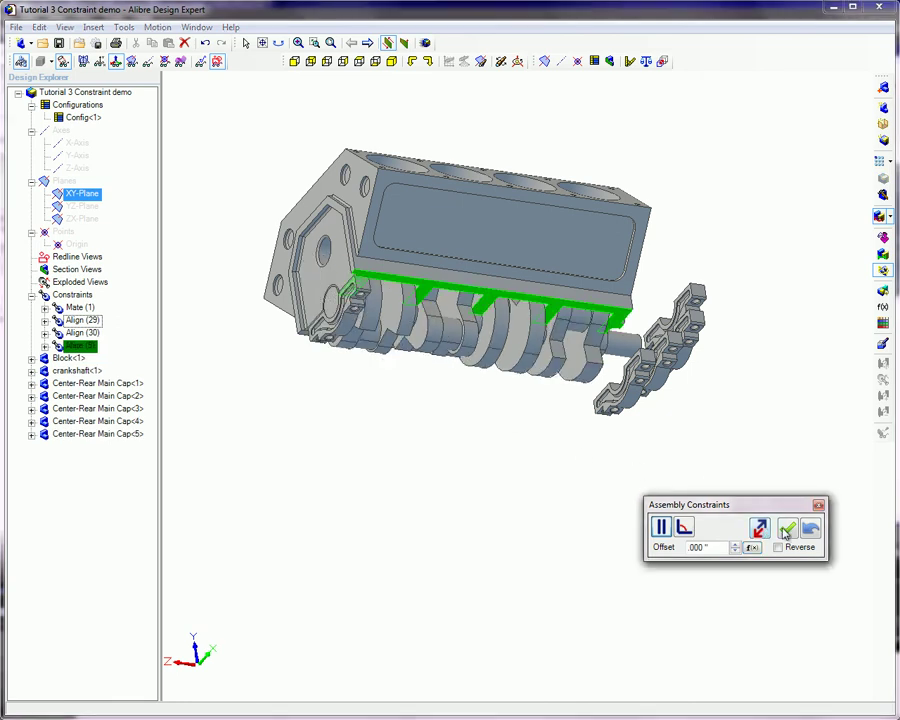
pyautogui.click(789, 531)
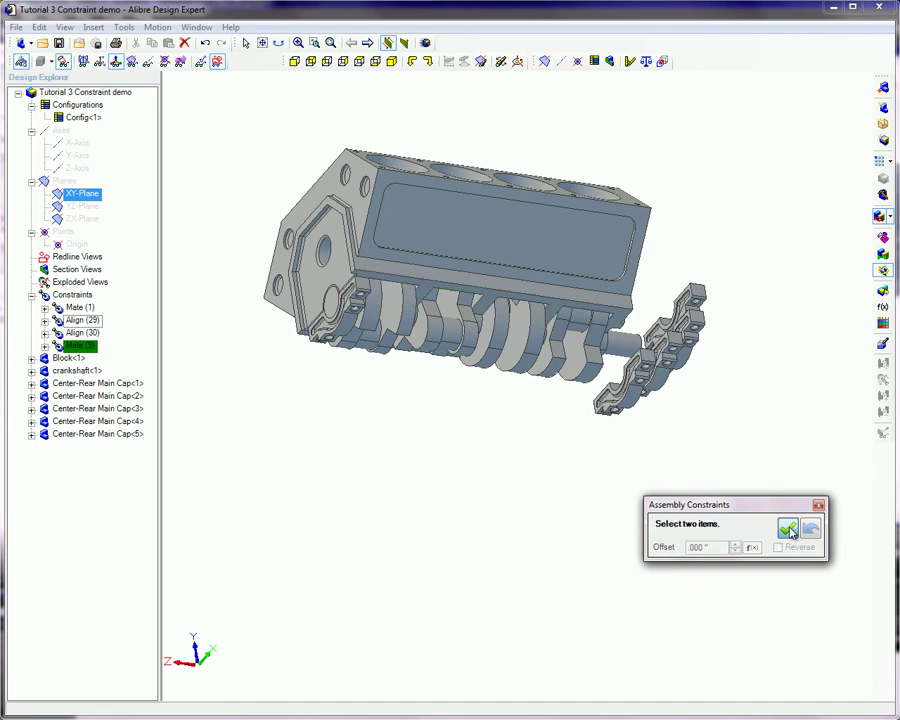
pyautogui.click(322, 337)
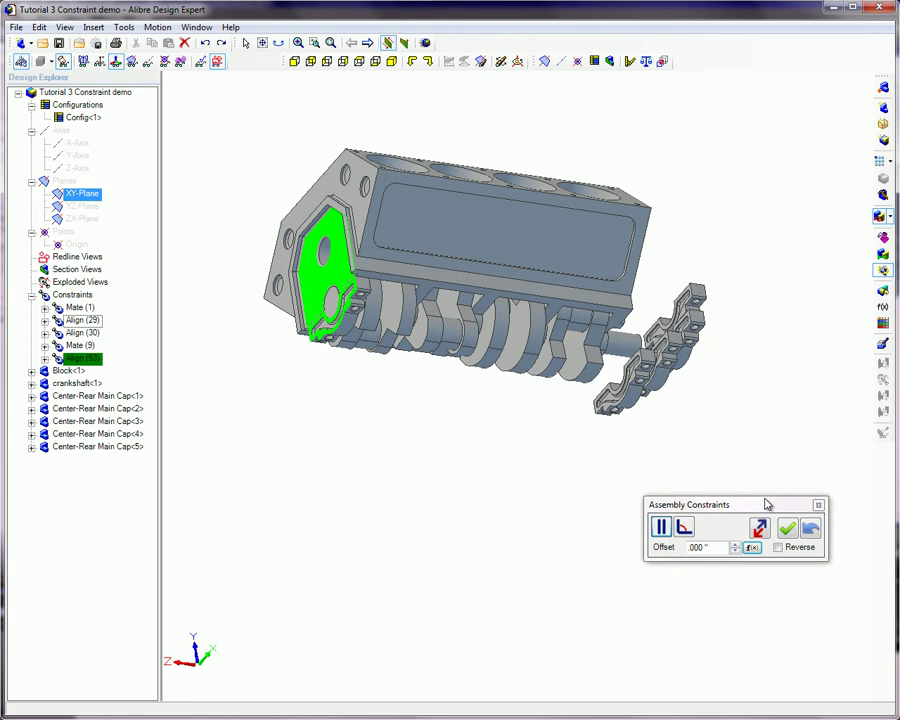
pyautogui.click(810, 527)
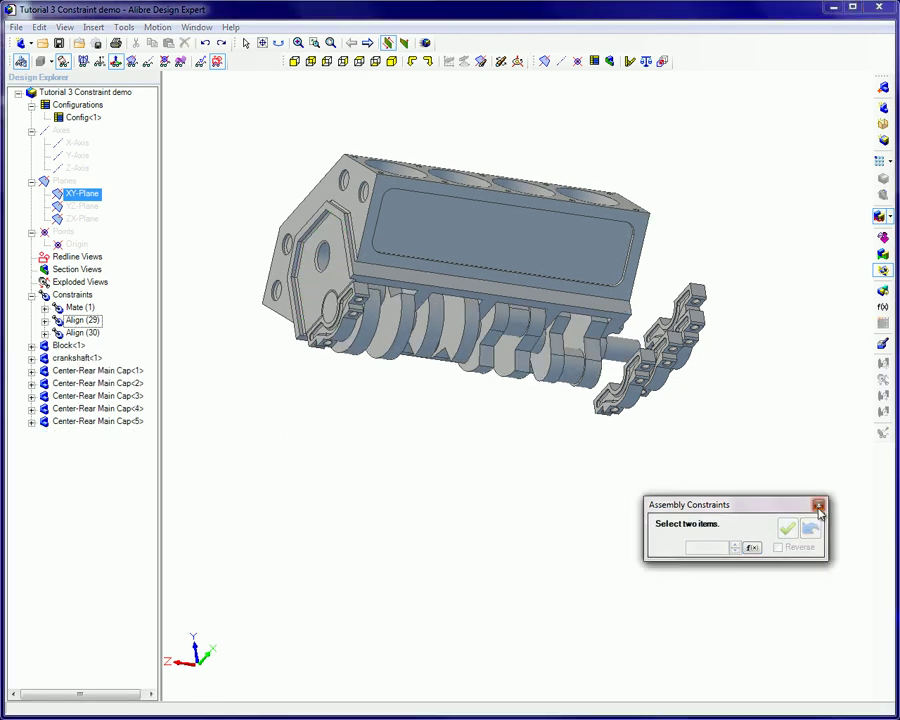
# Step: Mate the main cap's top face to Block Face<40> at 0 offset, creating Mate (8)
pyautogui.click(818, 504)
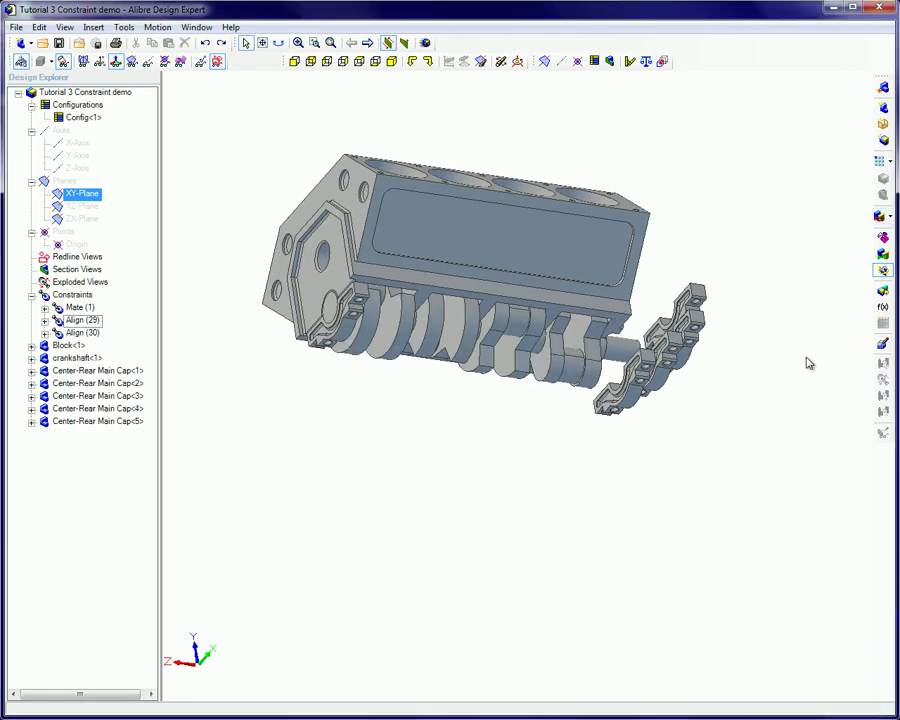
pyautogui.click(882, 238)
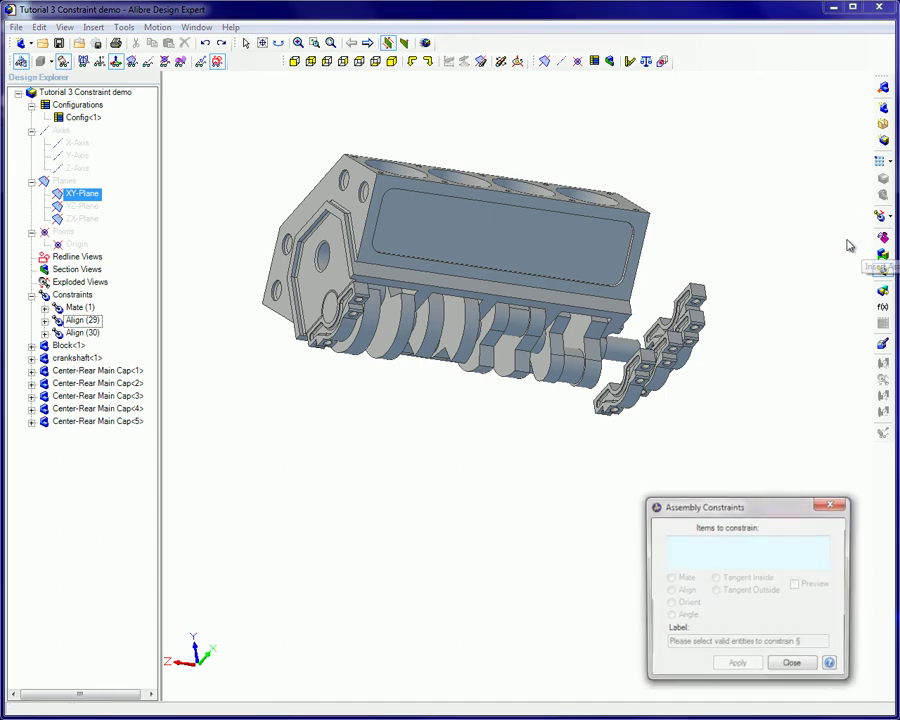
pyautogui.moveTo(588, 446); pyautogui.dragTo(560, 468, button='middle')
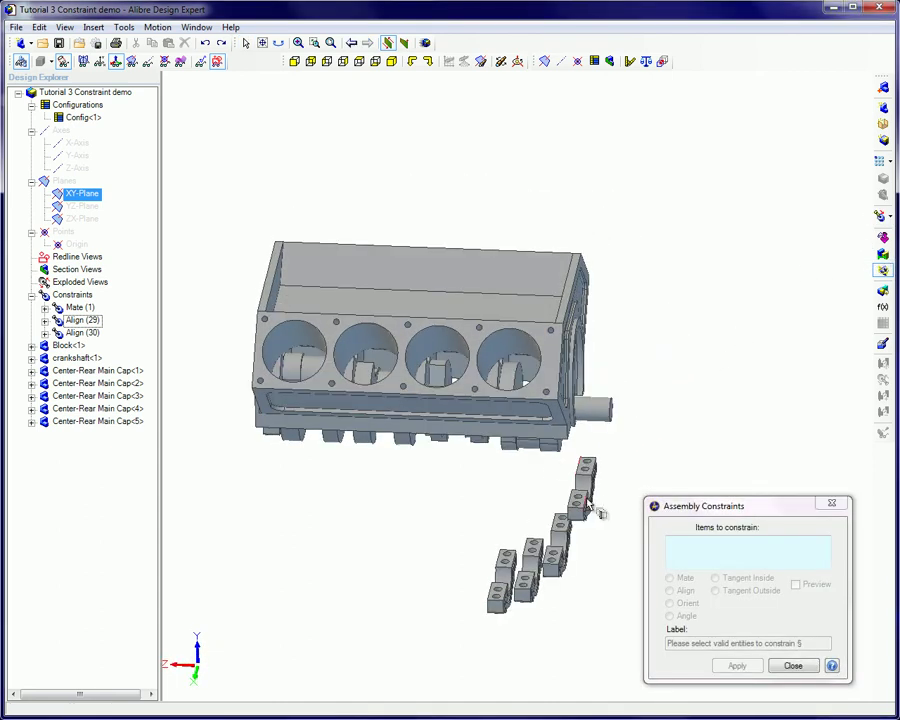
pyautogui.scroll(3, 583, 495)
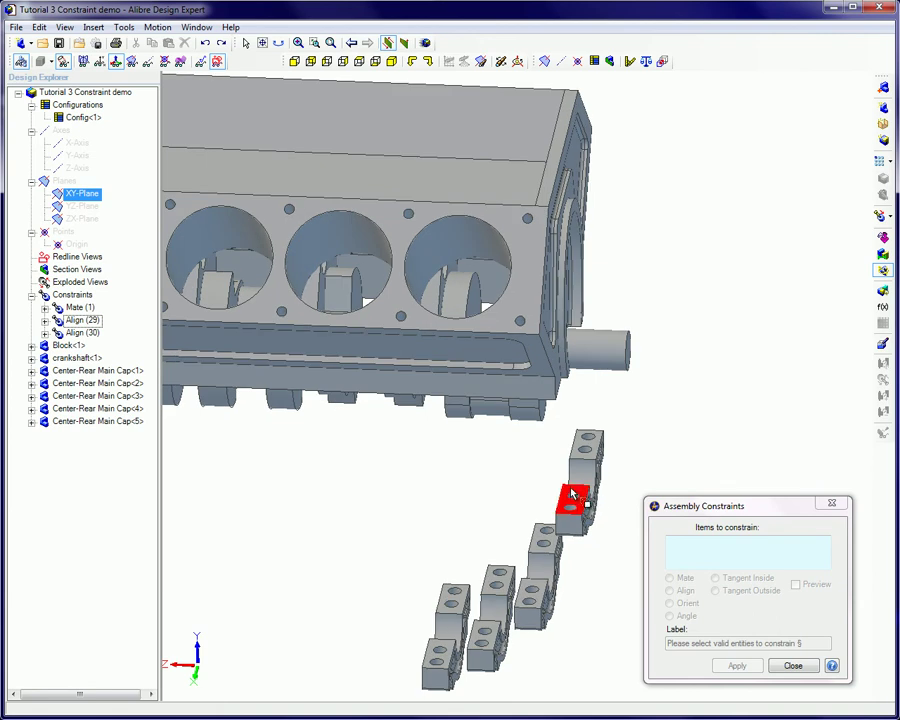
pyautogui.click(573, 494)
pyautogui.moveTo(537, 418); pyautogui.dragTo(554, 390, button='middle')
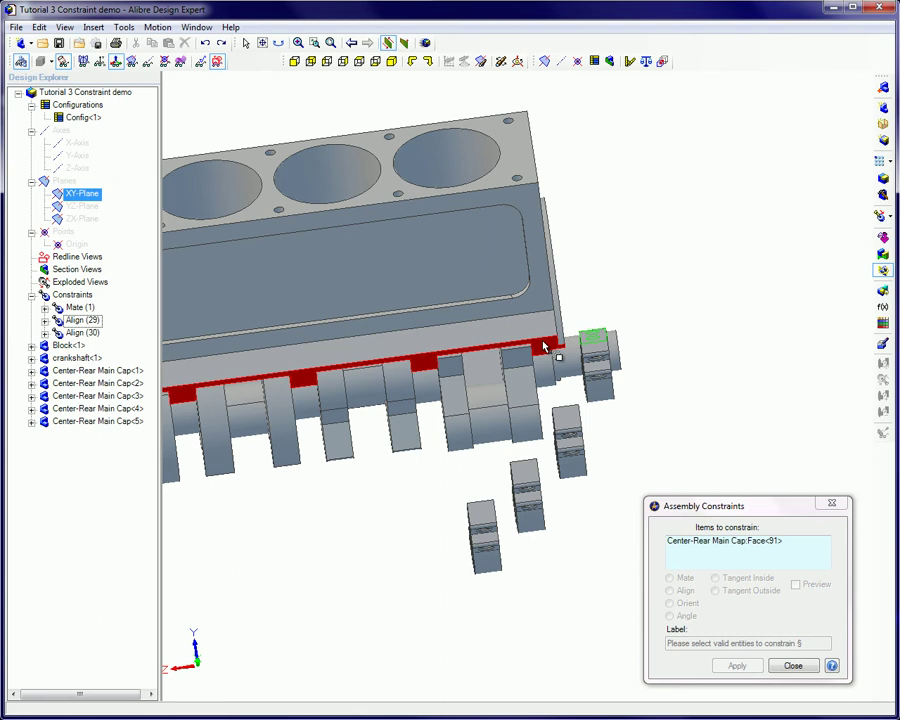
pyautogui.click(543, 346)
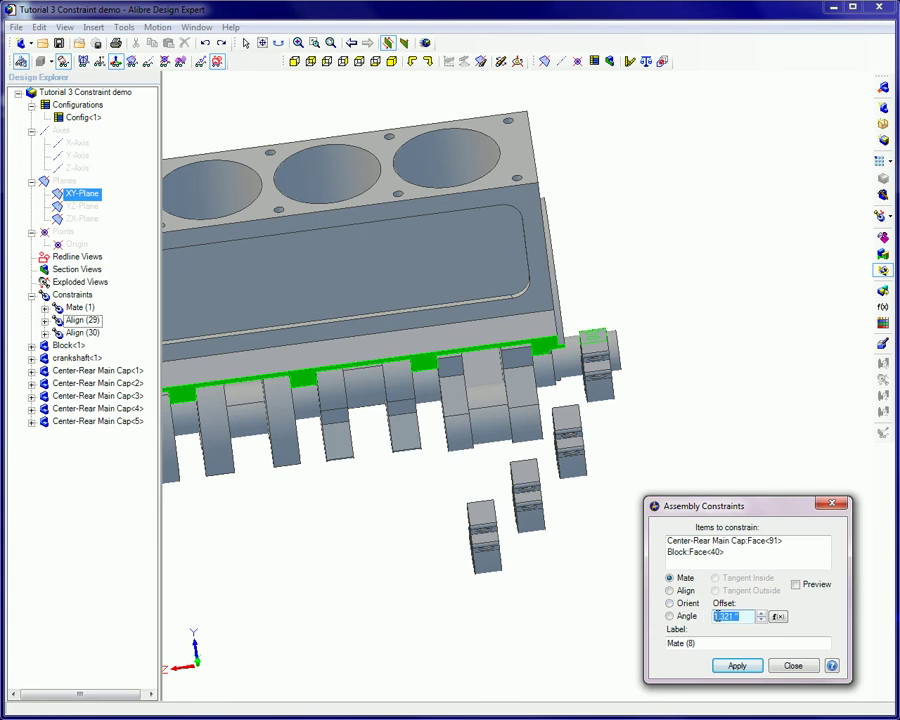
pyautogui.write('0')
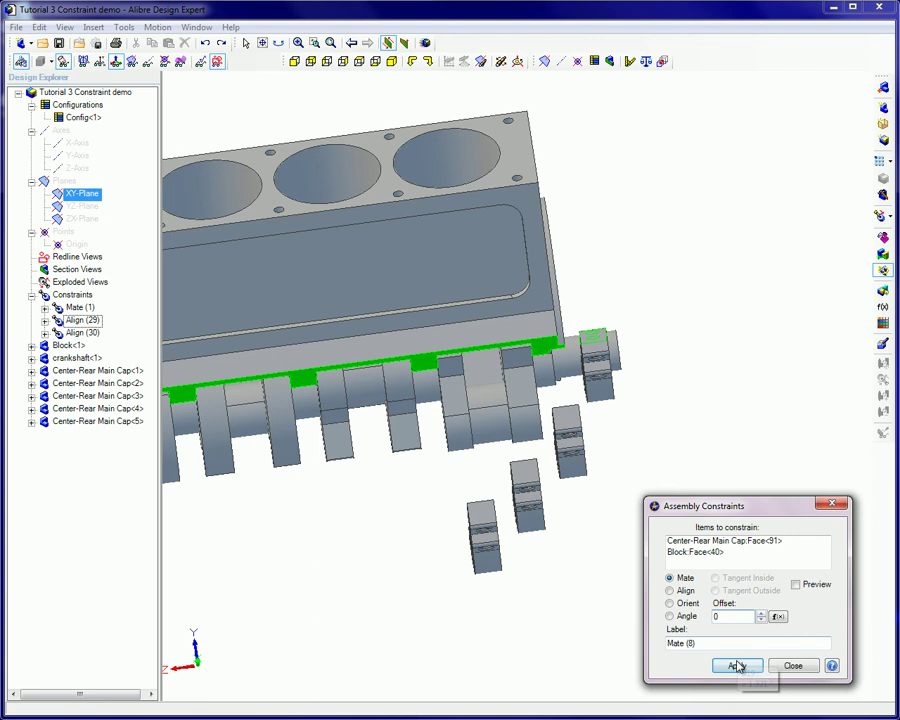
pyautogui.click(737, 666)
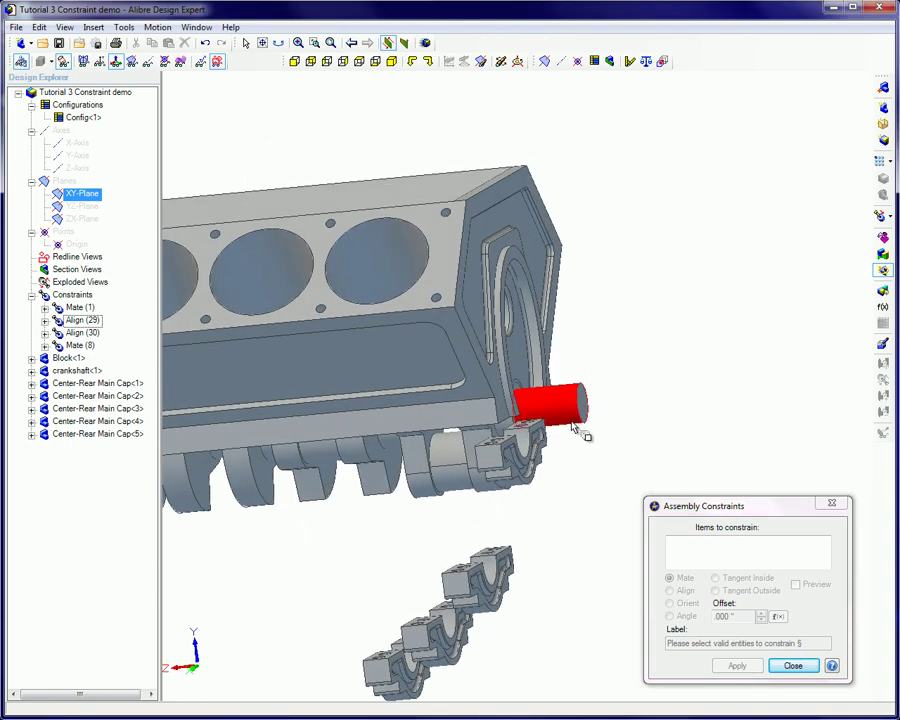
# Step: Align the cap's inner face Face<90> to the crankshaft end face
pyautogui.click(530, 438)
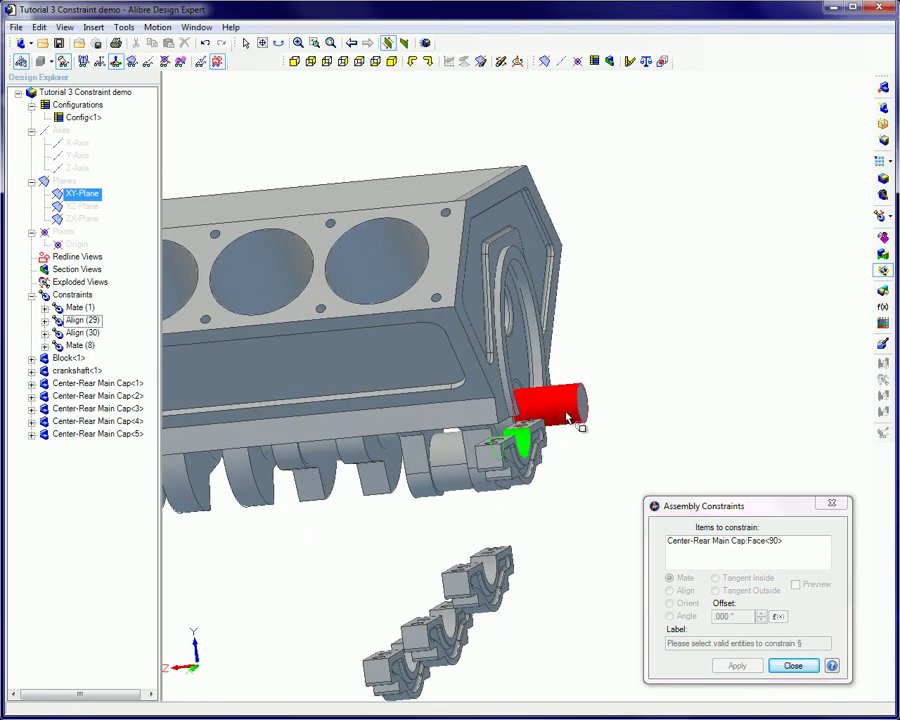
pyautogui.click(568, 416)
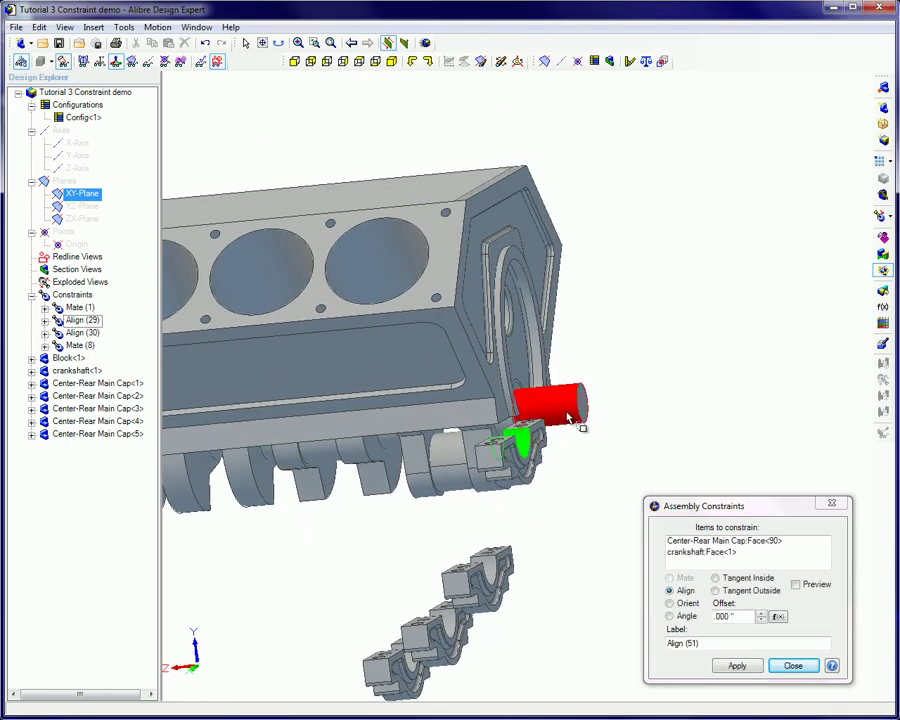
pyautogui.click(736, 666)
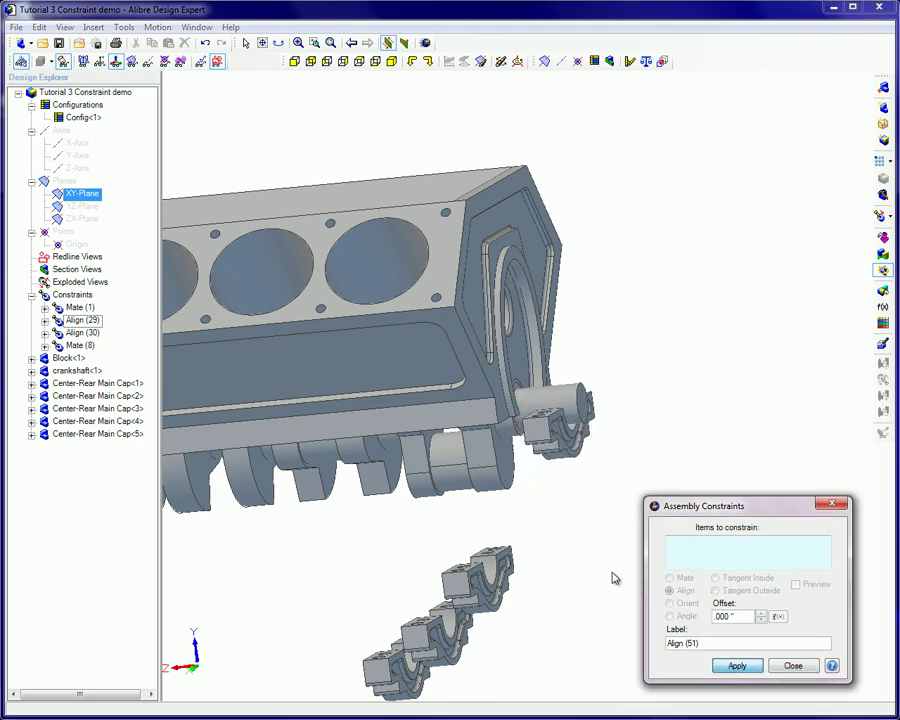
# Step: Align Block Face<202> with cap Face<36> at 0 offset
pyautogui.click(503, 413)
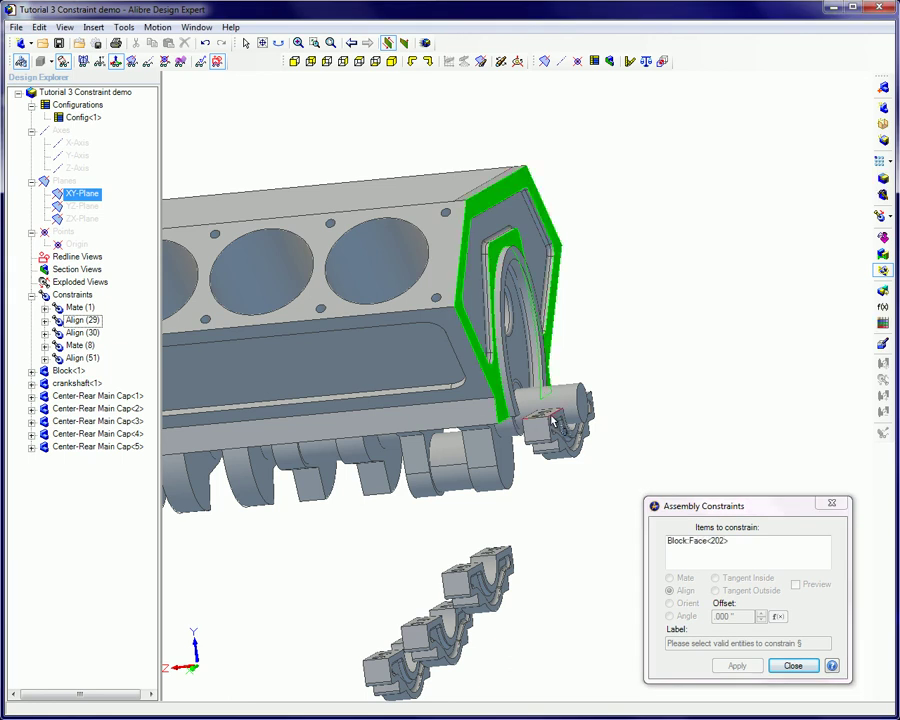
pyautogui.click(557, 425)
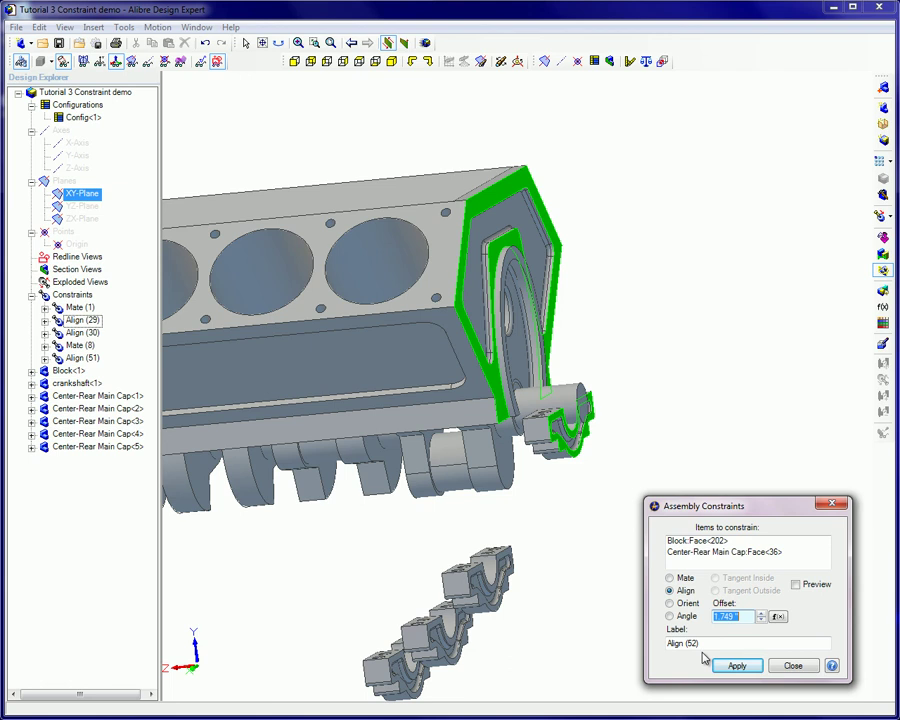
pyautogui.write('0')
pyautogui.click(737, 665)
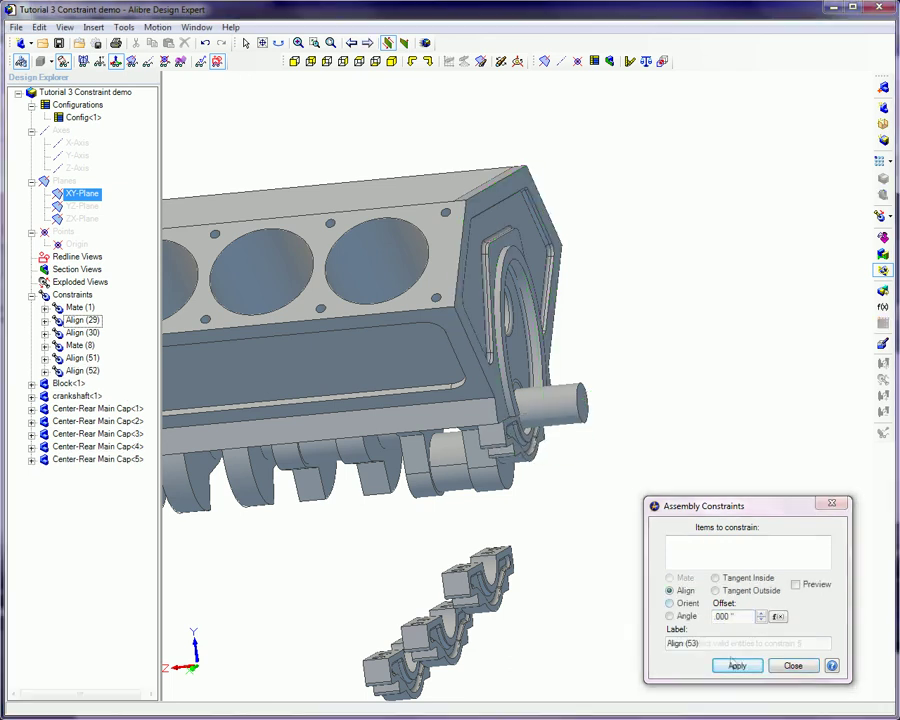
# Step: Switch the constraint type through Orient and Angle, ending on Tangent Inside
pyautogui.click(670, 604)
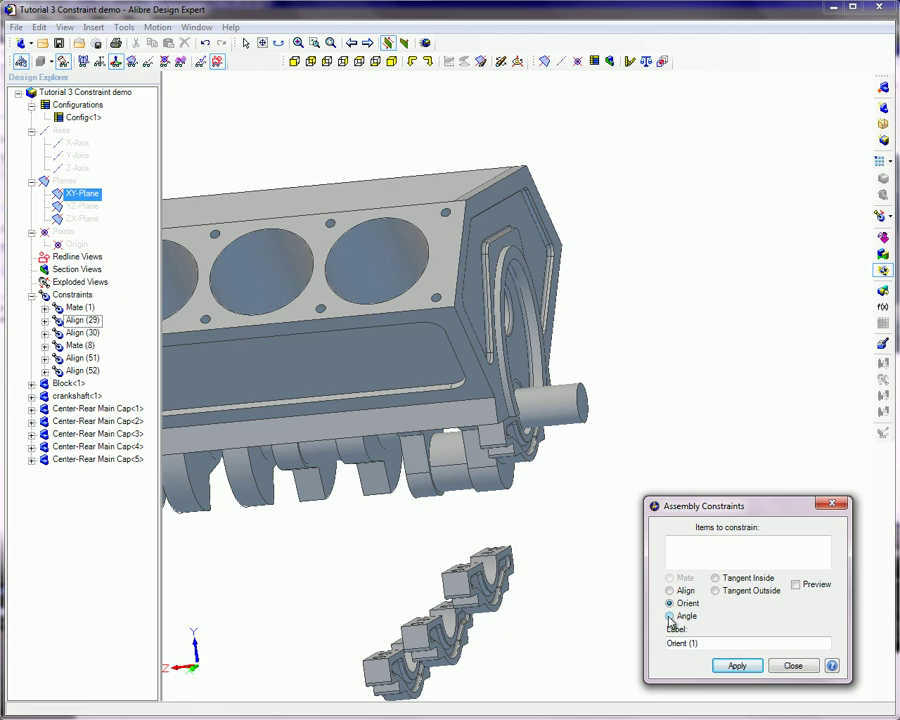
pyautogui.click(670, 617)
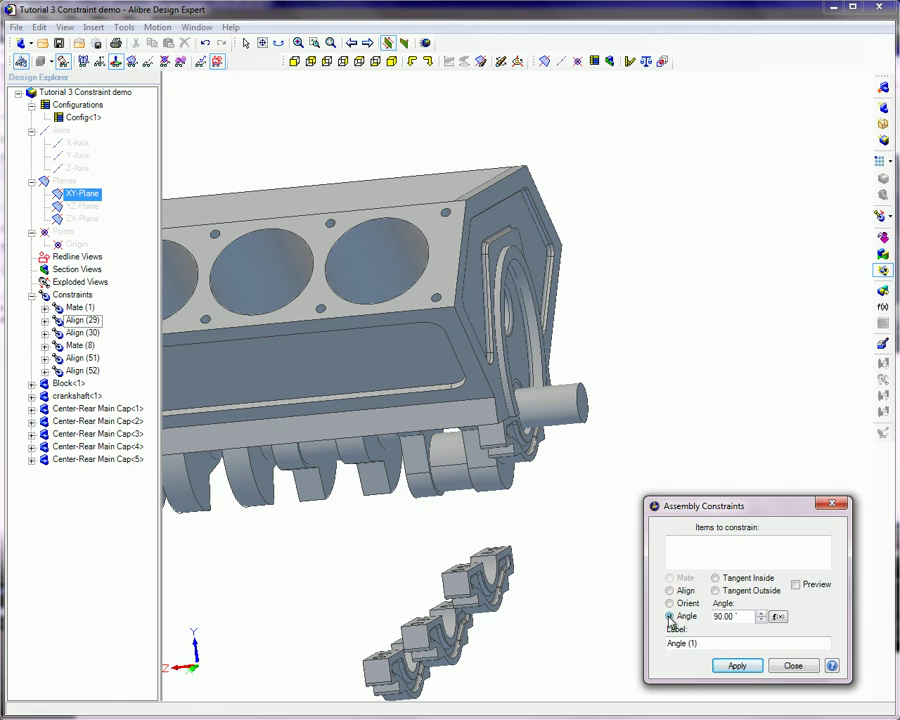
pyautogui.click(715, 578)
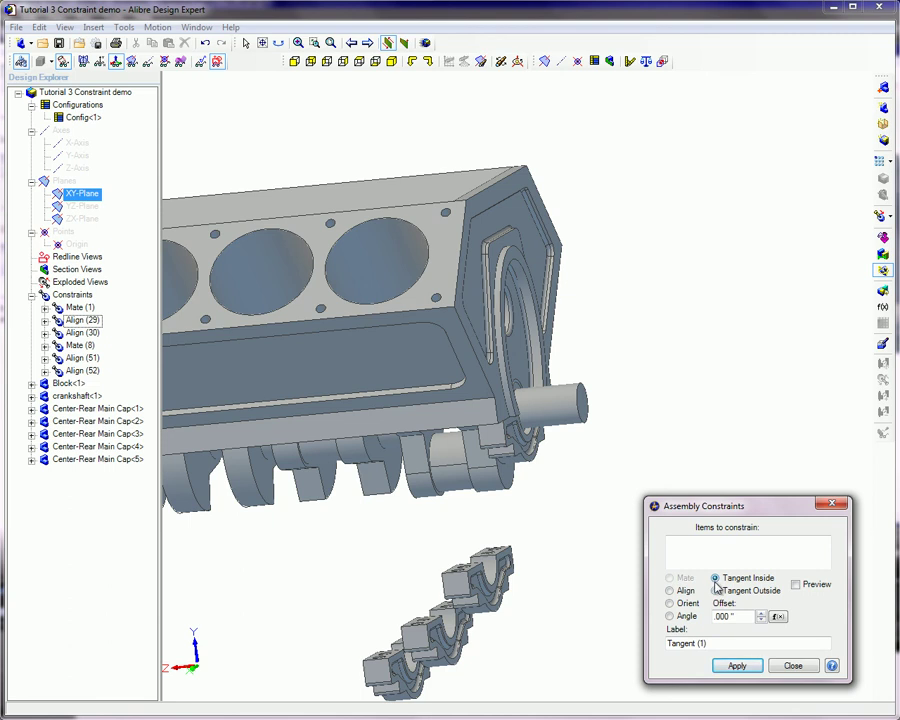
# Step: Close the Assembly Constraints dialog to review constraints through Align (59)
pyautogui.click(790, 666)
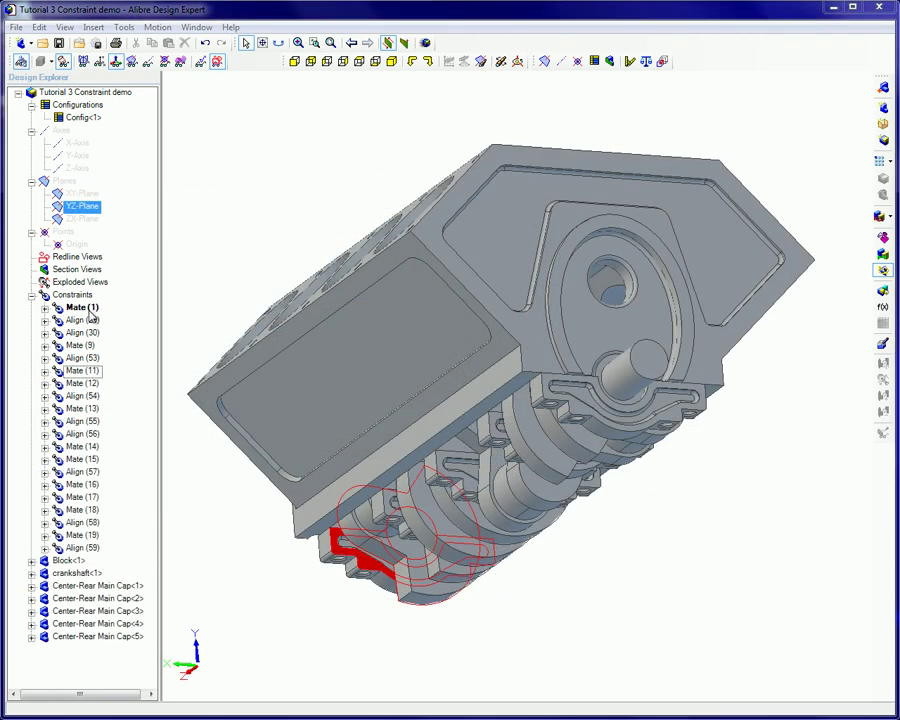